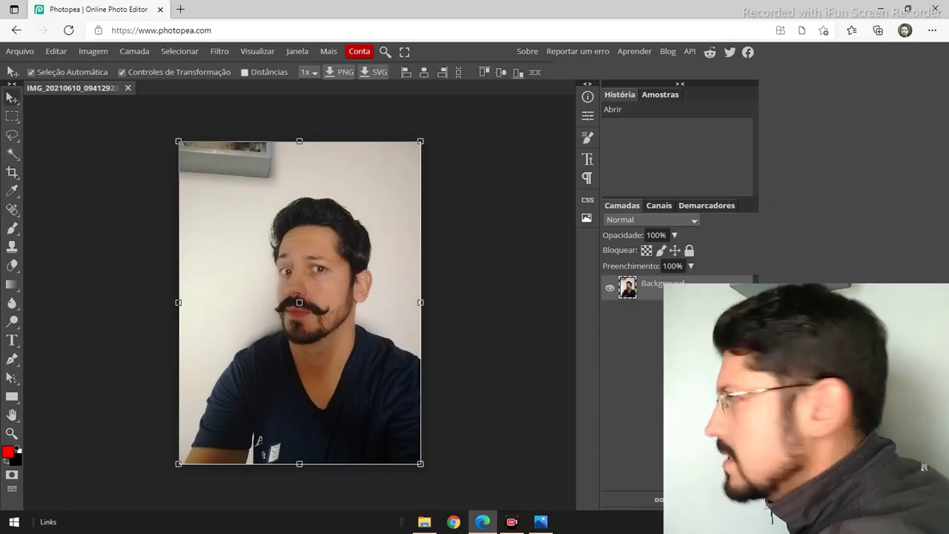
Step: Try a freehand Lasso selection around the man's head and clear it
{"action": "left_click", "coordinate": [13, 136]}
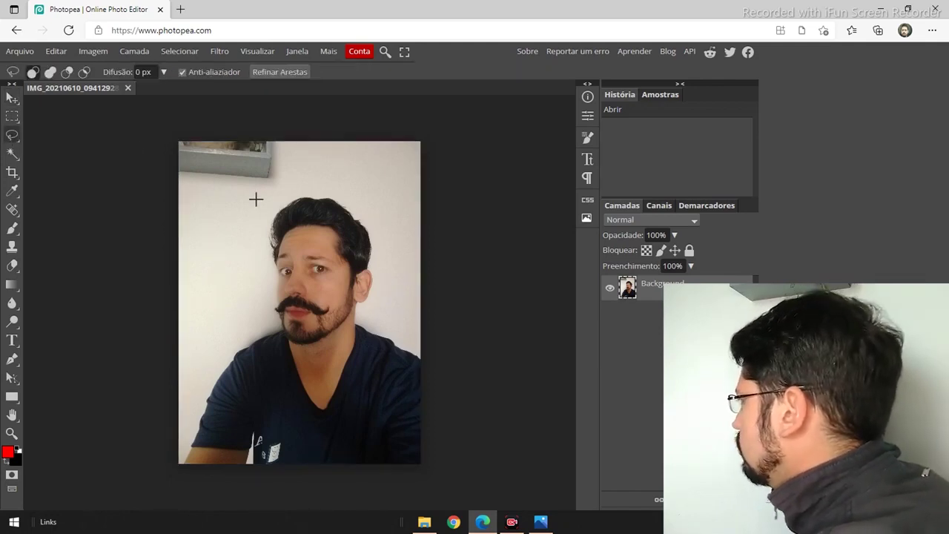
{"action": "mouse_move", "coordinate": [359, 334]}
{"action": "left_mouse_down"}
{"action": "mouse_move", "coordinate": [373, 282]}
{"action": "mouse_move", "coordinate": [373, 229]}
{"action": "mouse_move", "coordinate": [319, 203]}
{"action": "mouse_move", "coordinate": [291, 212]}
{"action": "mouse_move", "coordinate": [281, 228]}
{"action": "mouse_move", "coordinate": [267, 327]}
{"action": "mouse_move", "coordinate": [221, 334]}
{"action": "mouse_move", "coordinate": [252, 191]}
{"action": "left_mouse_up"}
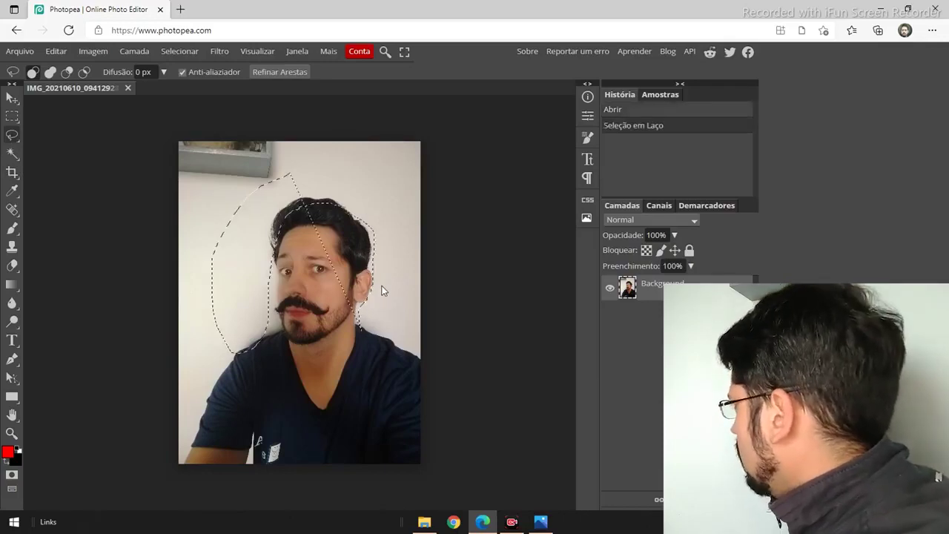
{"action": "left_click", "coordinate": [356, 275]}
Step: Try selecting separate areas of the wall one at a time with the Magic Wand at tolerance 16
{"action": "left_click", "coordinate": [10, 153]}
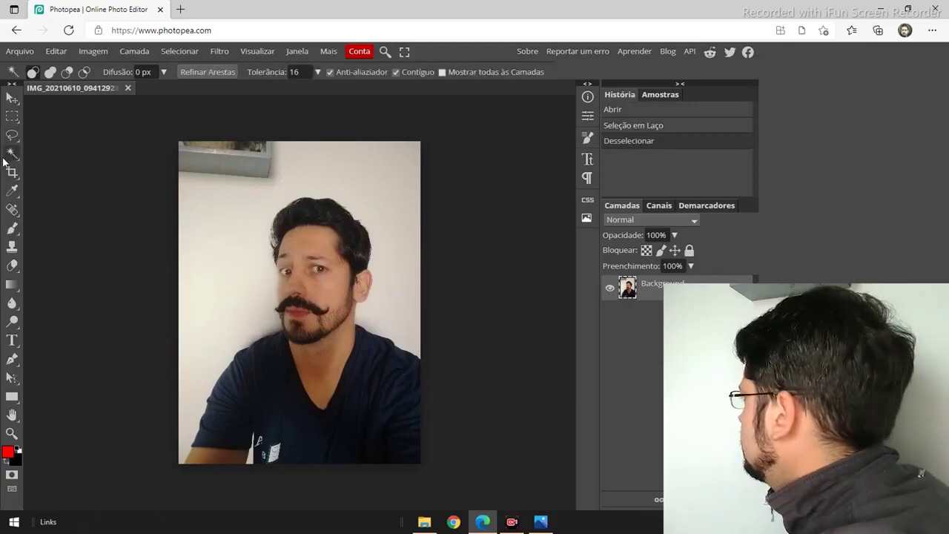
{"action": "left_click", "coordinate": [215, 220]}
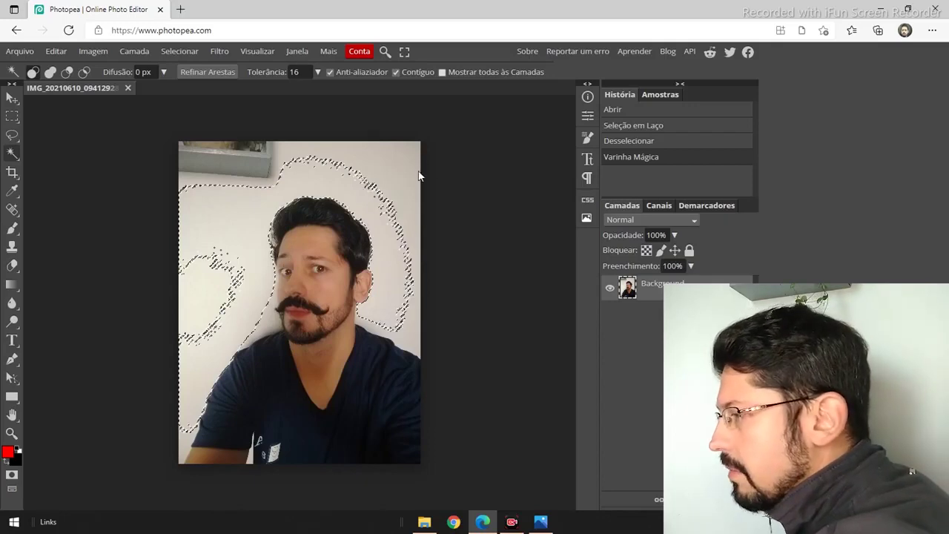
{"action": "left_click", "coordinate": [199, 308]}
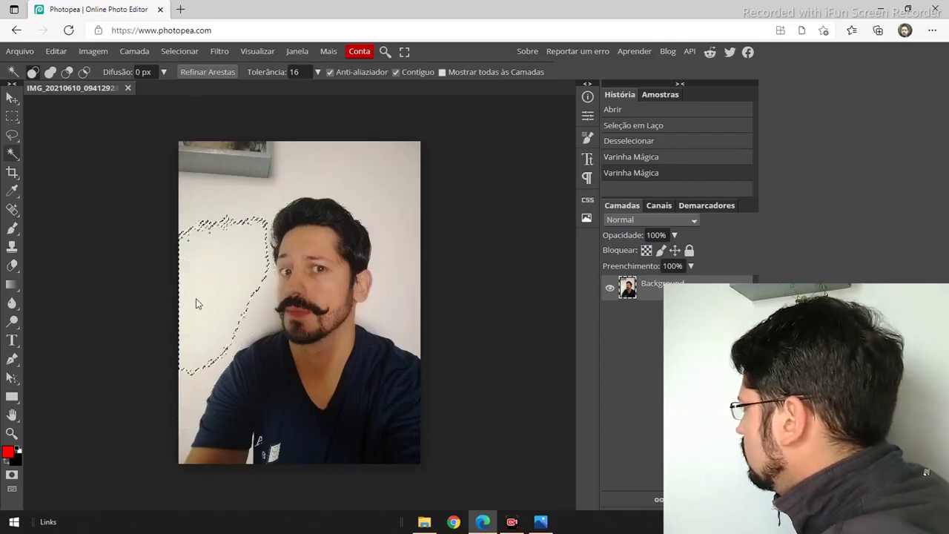
{"action": "left_click", "coordinate": [384, 172]}
{"action": "left_click", "coordinate": [387, 166]}
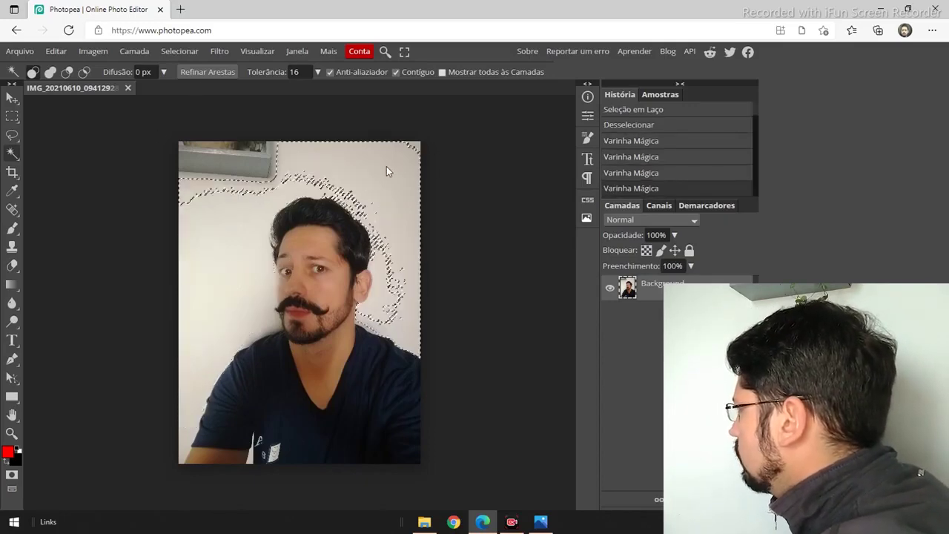
Step: Select the bright wall beside the face, try adding the wall above the head to it, and clear the selection
{"action": "left_click", "coordinate": [196, 301]}
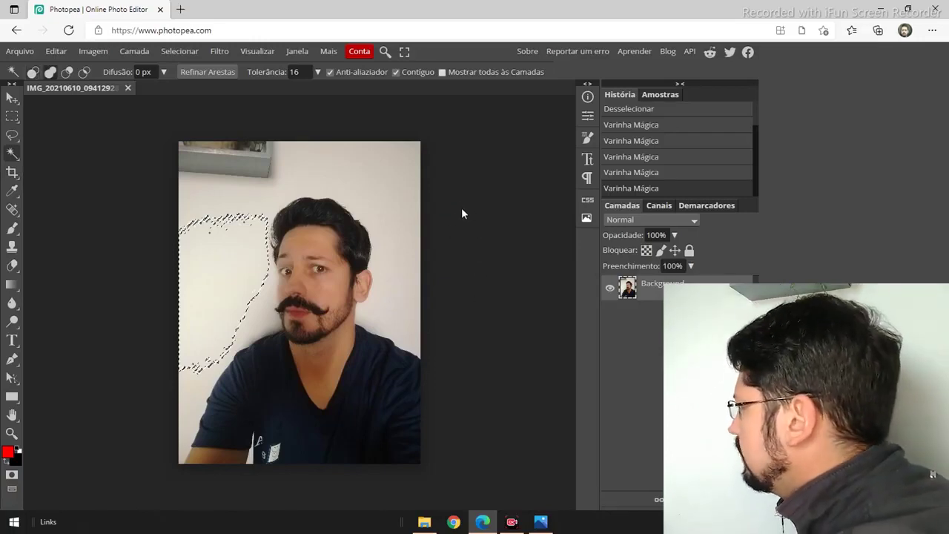
{"action": "left_click", "coordinate": [374, 176], "text": "shift"}
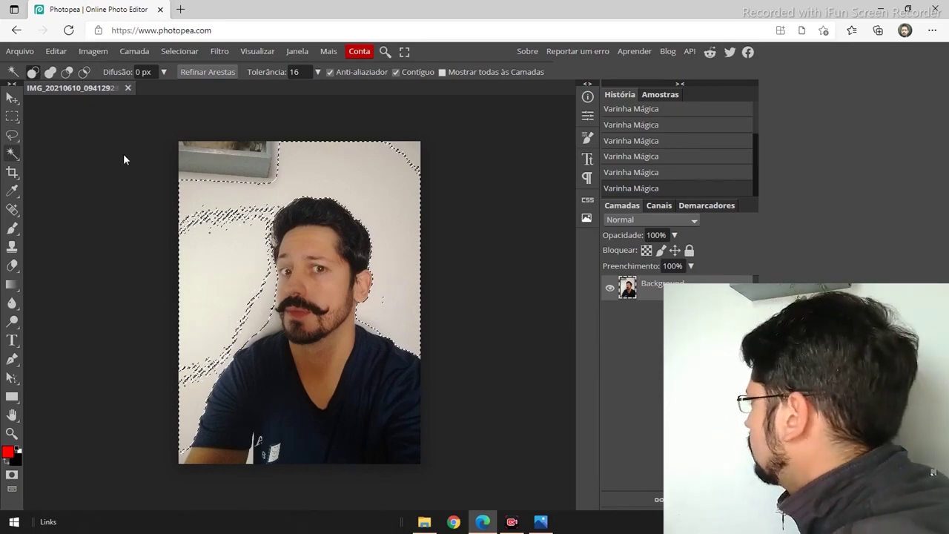
{"action": "key", "text": "shift"}
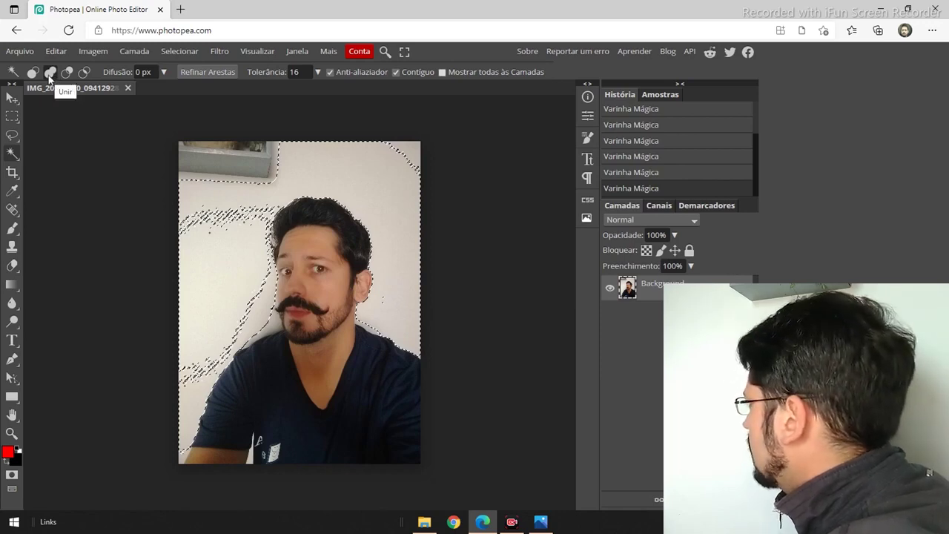
{"action": "key", "text": "alt"}
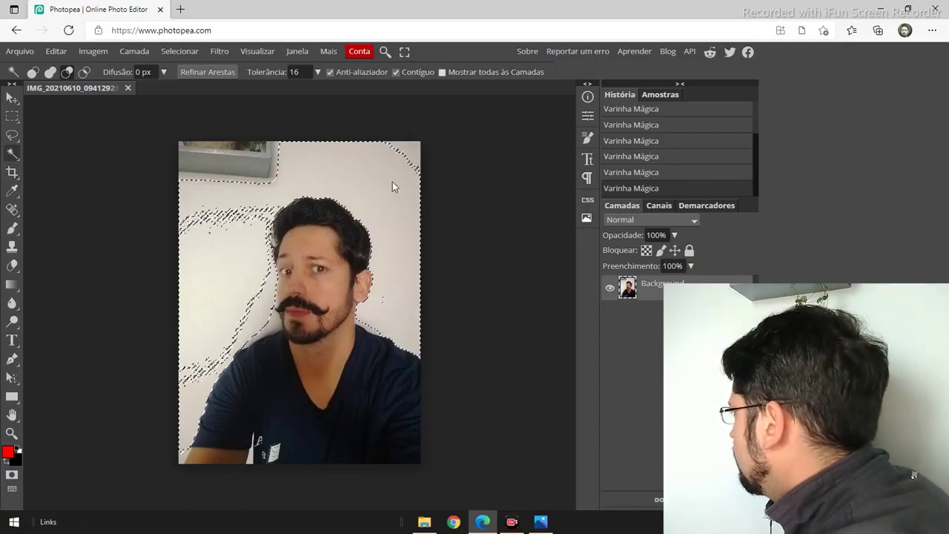
{"action": "left_click", "coordinate": [256, 319]}
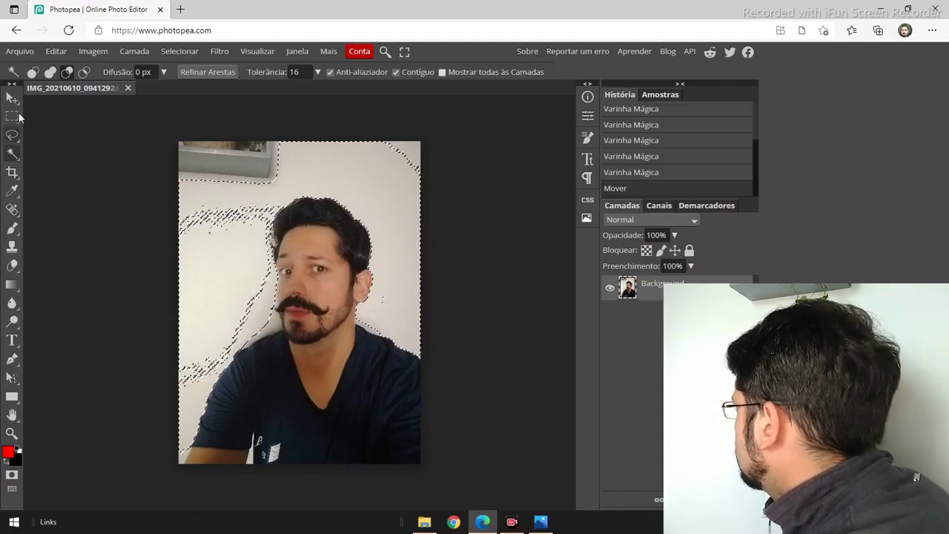
{"action": "left_click", "coordinate": [52, 71]}
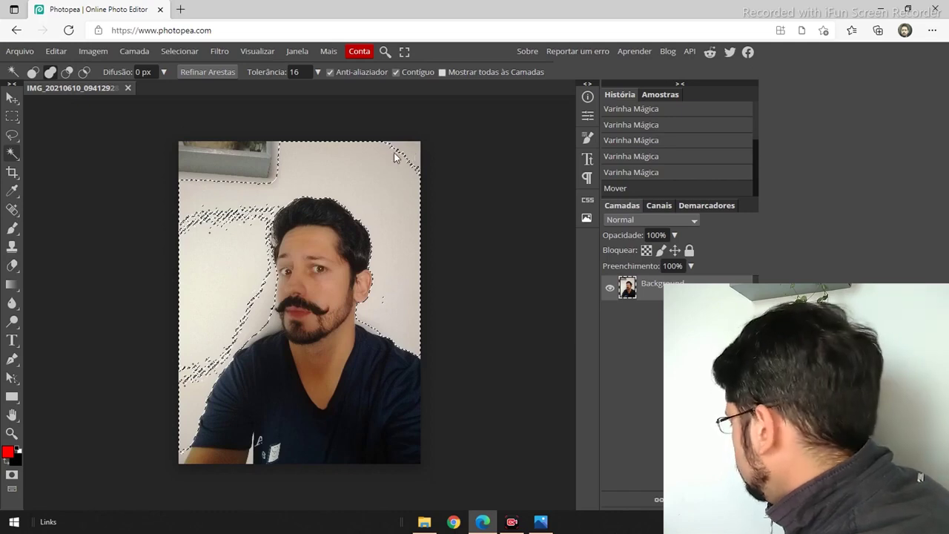
{"action": "key", "text": "ctrl+d"}
Step: Select the wall around the man with the Magic Wand at tolerance 16, adding the shaded areas by the neck and shoulders
{"action": "left_click", "coordinate": [215, 236]}
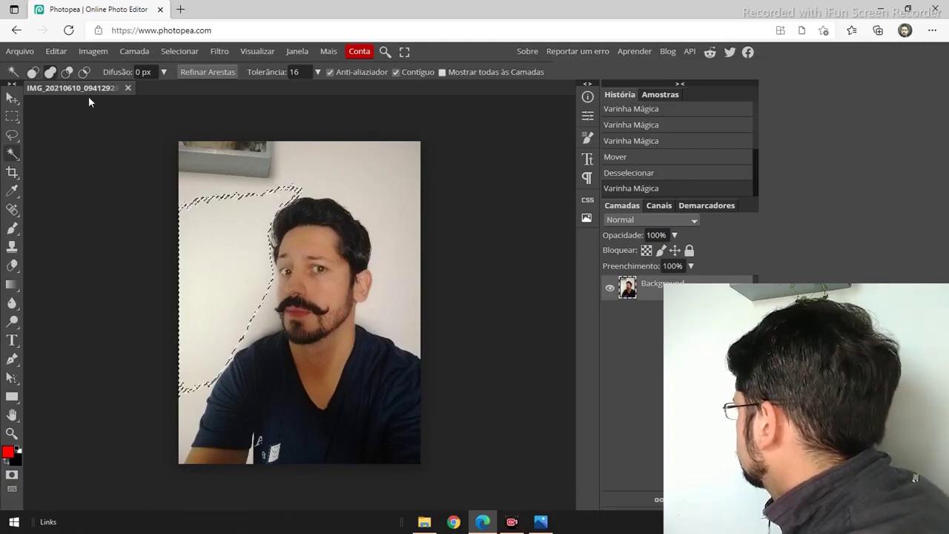
{"action": "left_click", "coordinate": [33, 72]}
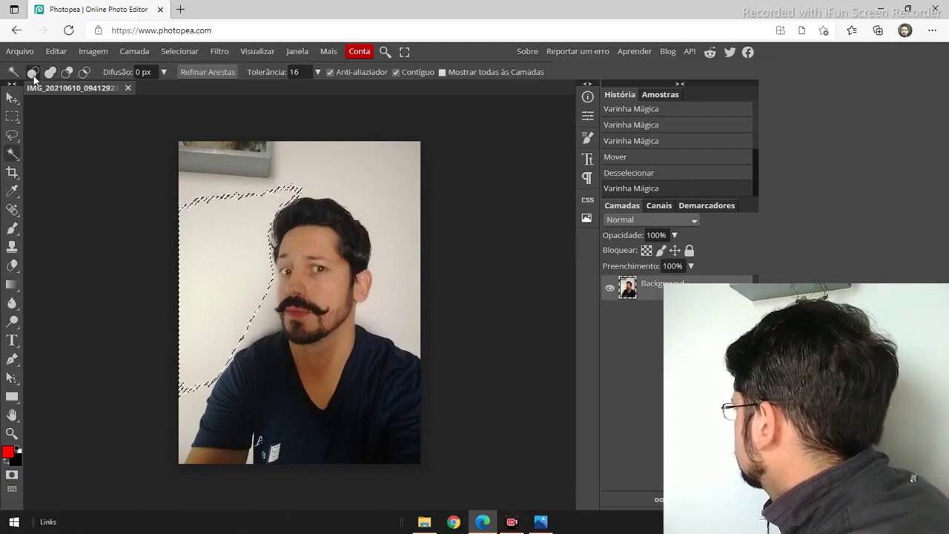
{"action": "left_click", "coordinate": [205, 181], "text": "shift"}
{"action": "left_click", "coordinate": [217, 189], "text": "shift"}
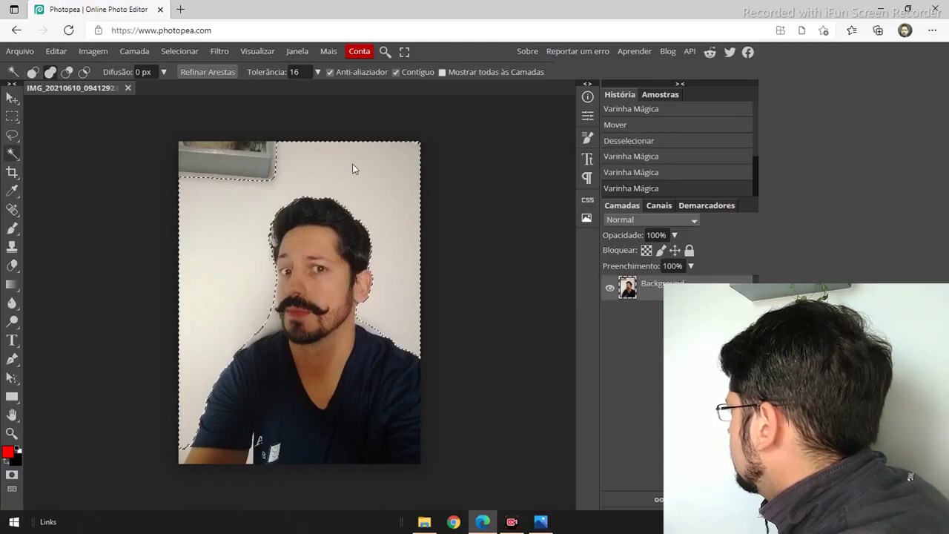
{"action": "left_click", "coordinate": [369, 325], "text": "shift"}
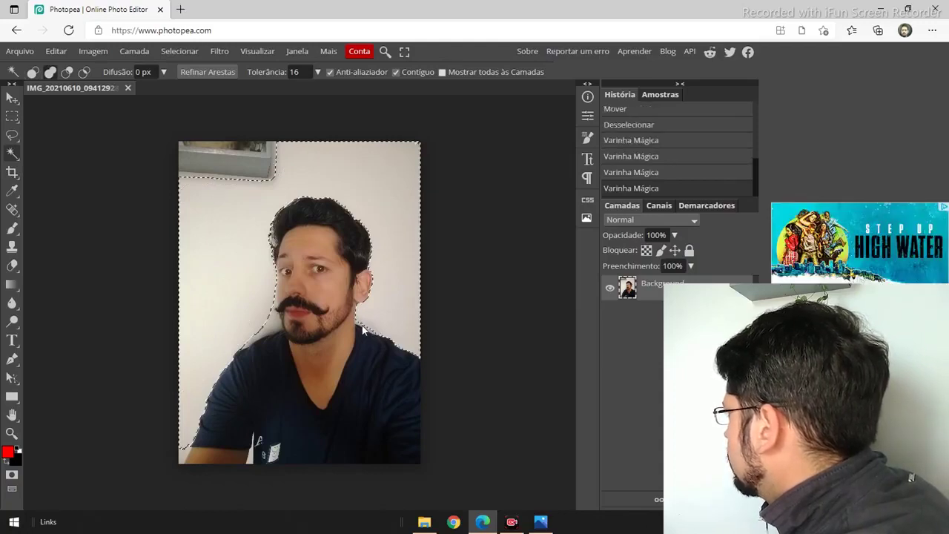
{"action": "left_click", "coordinate": [268, 333], "text": "shift"}
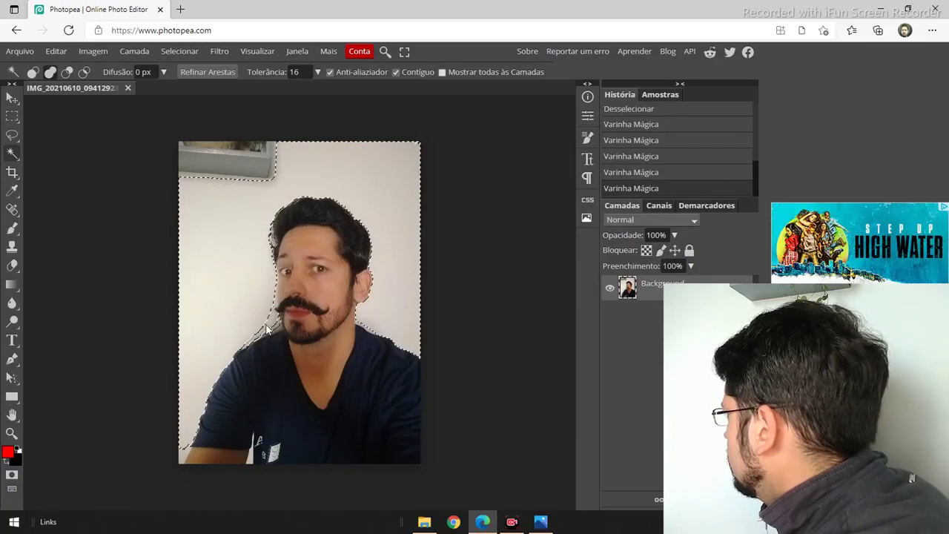
{"action": "left_click", "coordinate": [272, 331], "text": "shift"}
{"action": "left_click", "coordinate": [273, 325], "text": "shift"}
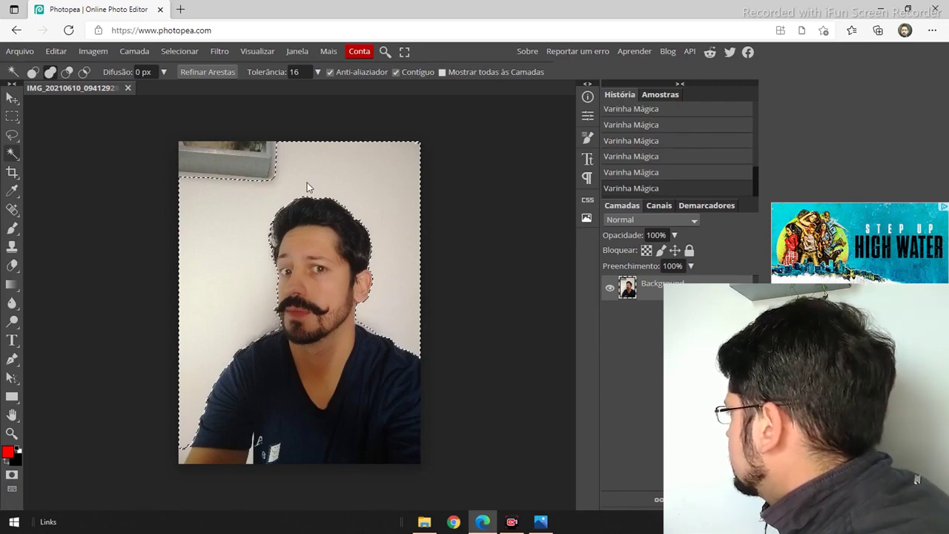
Step: Add the wall corner by the forearm and the light gap between arm and torso to the selection
{"action": "left_click", "coordinate": [224, 454], "text": "shift"}
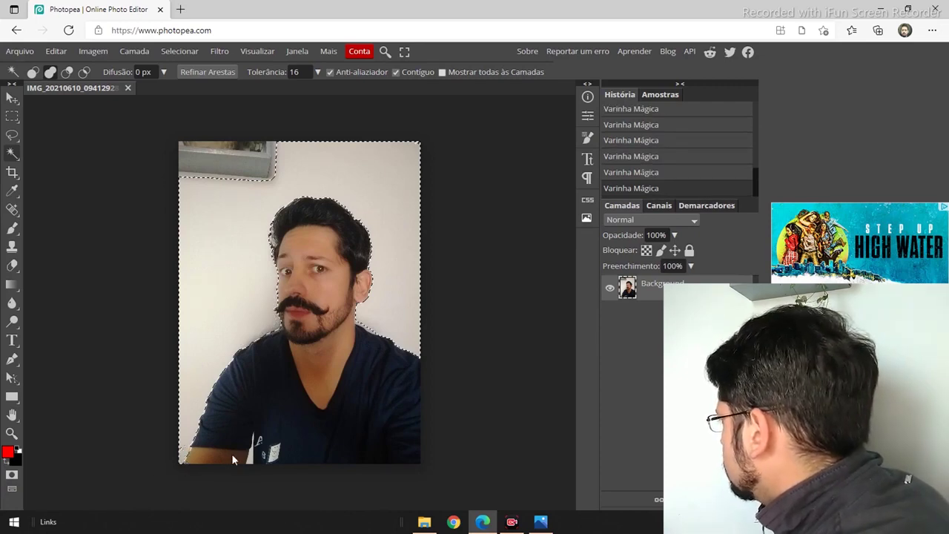
{"action": "left_click", "coordinate": [253, 464], "text": "shift"}
{"action": "left_click", "coordinate": [252, 461], "text": "shift"}
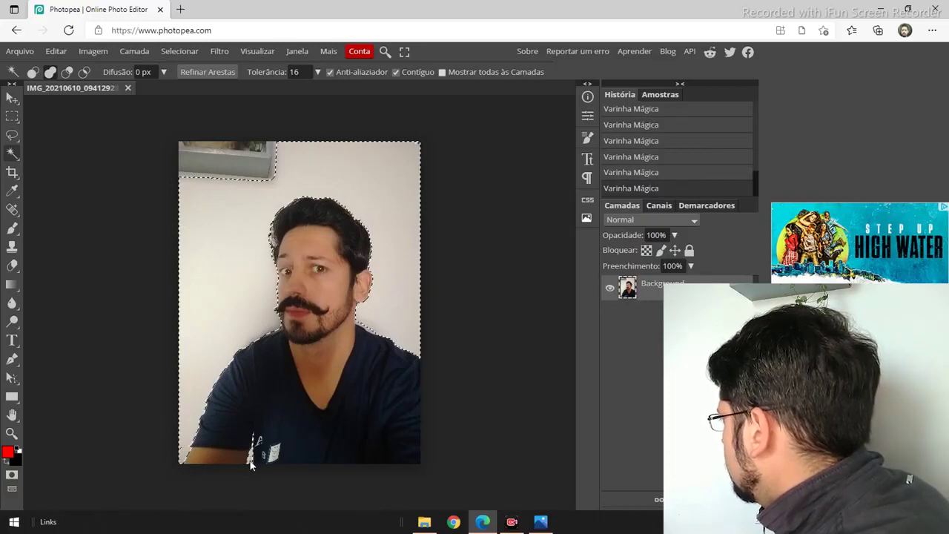
{"action": "left_click", "coordinate": [183, 452], "text": "shift"}
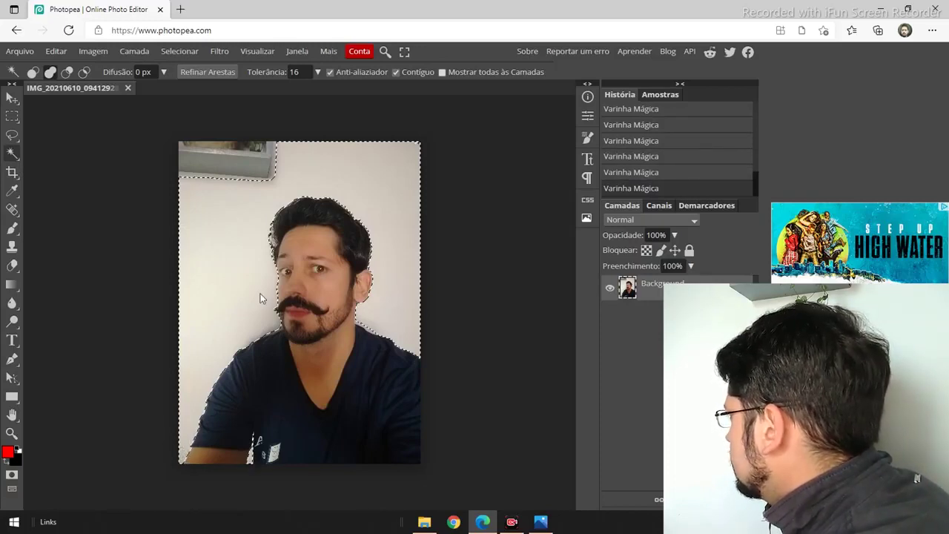
{"action": "left_click", "coordinate": [368, 333], "text": "shift"}
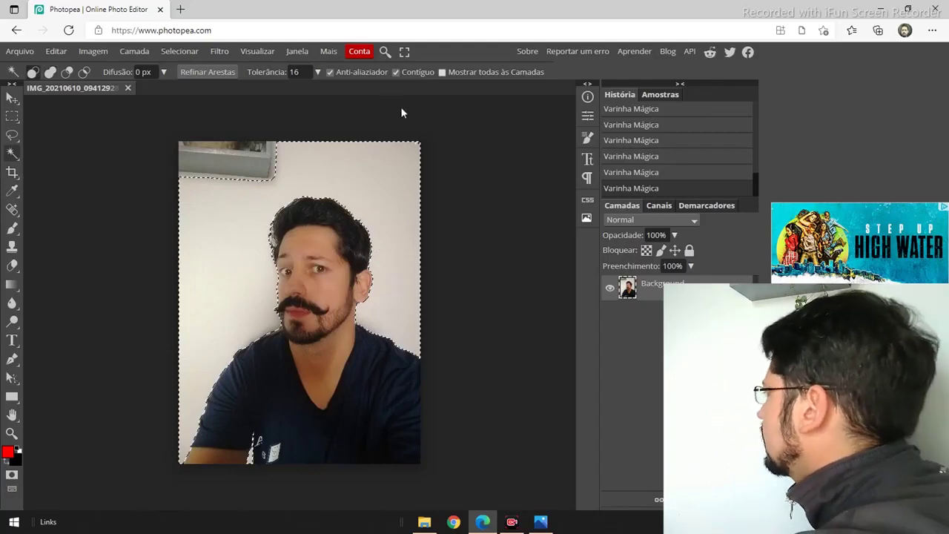
Step: Add the missed wall slivers along the cheek and moustache to the selection with the Lasso
{"action": "left_click", "coordinate": [10, 137]}
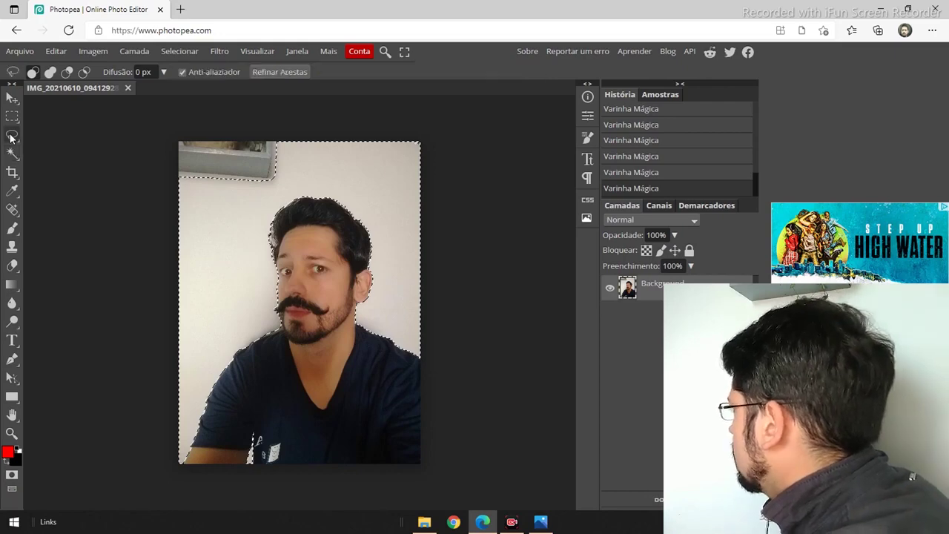
{"action": "scroll", "coordinate": [322, 297], "scroll_direction": "up", "scroll_amount": 5}
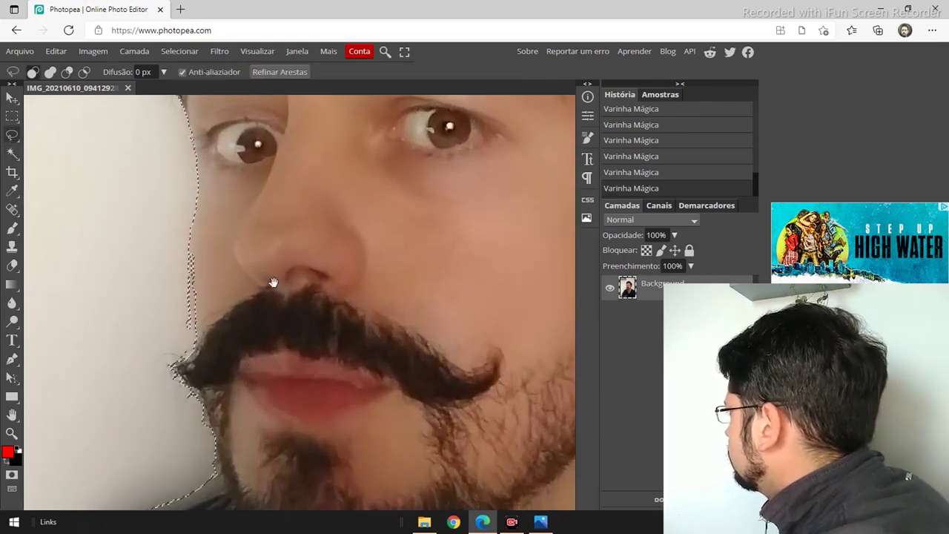
{"action": "left_click_drag", "start_coordinate": [275, 280], "coordinate": [317, 172]}
{"action": "key", "text": "alt"}
{"action": "key", "text": "shift"}
{"action": "mouse_move", "coordinate": [282, 264]}
{"action": "left_mouse_down"}
{"action": "mouse_move", "coordinate": [287, 296]}
{"action": "mouse_move", "coordinate": [210, 328]}
{"action": "mouse_move", "coordinate": [177, 273]}
{"action": "left_mouse_up"}
{"action": "key", "text": "space"}
{"action": "mouse_move", "coordinate": [197, 329]}
{"action": "left_mouse_down"}
{"action": "mouse_move", "coordinate": [337, 236]}
{"action": "mouse_move", "coordinate": [301, 252]}
{"action": "mouse_move", "coordinate": [289, 238]}
{"action": "left_mouse_up"}
{"action": "key", "text": "shift"}
{"action": "key", "text": "space"}
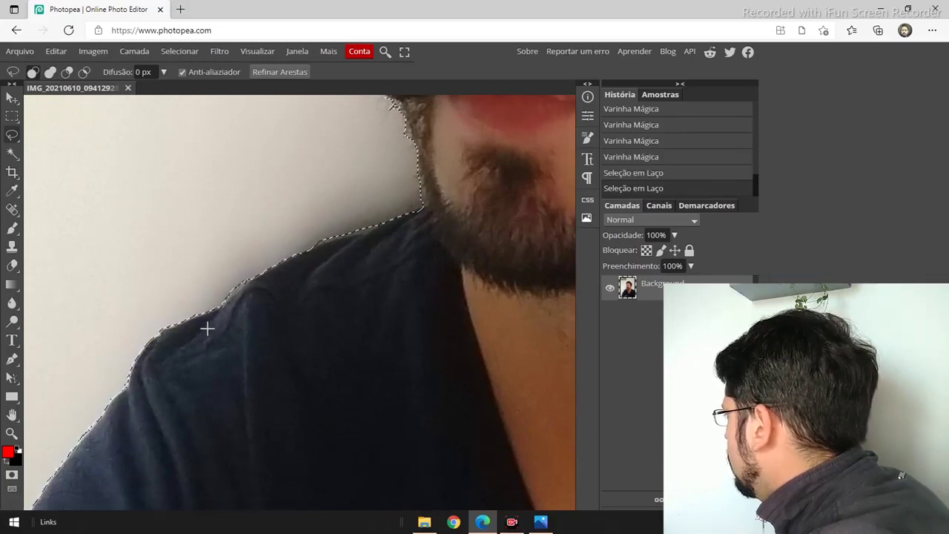
Step: Add the missed upper tip of the light gap between arm and torso to the selection with the Lasso
{"action": "left_click_drag", "start_coordinate": [206, 329], "coordinate": [388, 186]}
{"action": "left_click_drag", "start_coordinate": [272, 375], "coordinate": [306, 223]}
{"action": "left_click_drag", "start_coordinate": [255, 401], "coordinate": [275, 258]}
{"action": "mouse_move", "coordinate": [288, 290]}
{"action": "left_mouse_down"}
{"action": "mouse_move", "coordinate": [305, 312]}
{"action": "mouse_move", "coordinate": [274, 334]}
{"action": "left_mouse_up"}
{"action": "key", "text": "shift"}
{"action": "left_click_drag", "start_coordinate": [321, 194], "coordinate": [332, 223]}
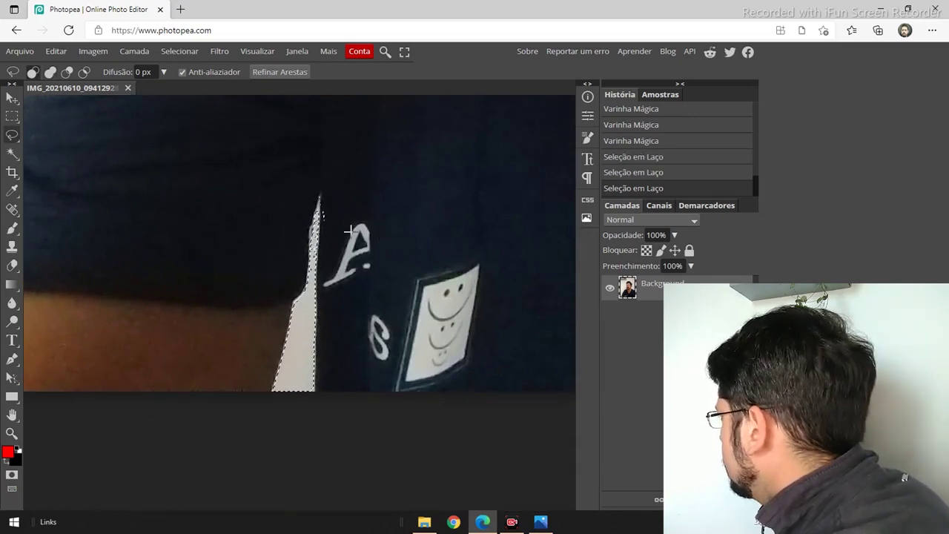
{"action": "key", "text": "alt"}
{"action": "scroll", "coordinate": [331, 220], "scroll_direction": "up", "scroll_amount": 2}
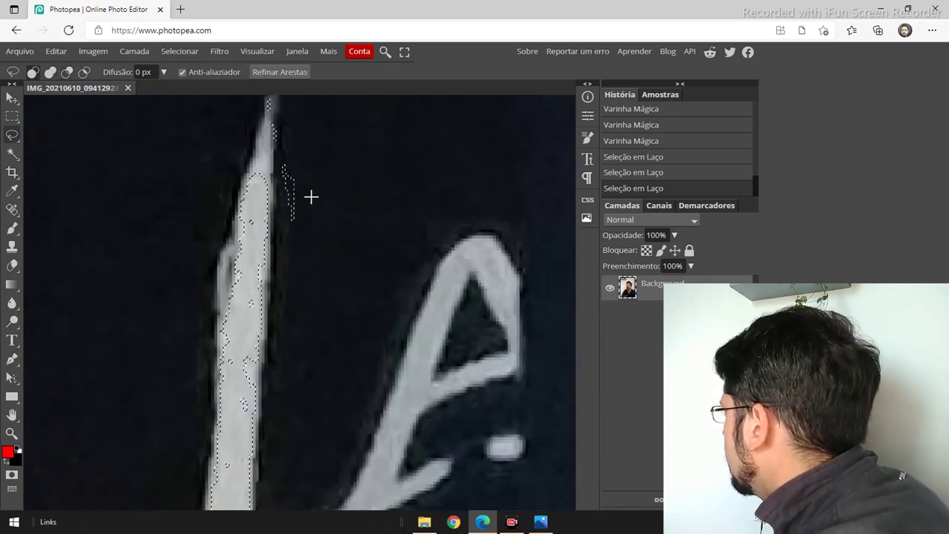
{"action": "left_click_drag", "start_coordinate": [289, 210], "coordinate": [345, 331]}
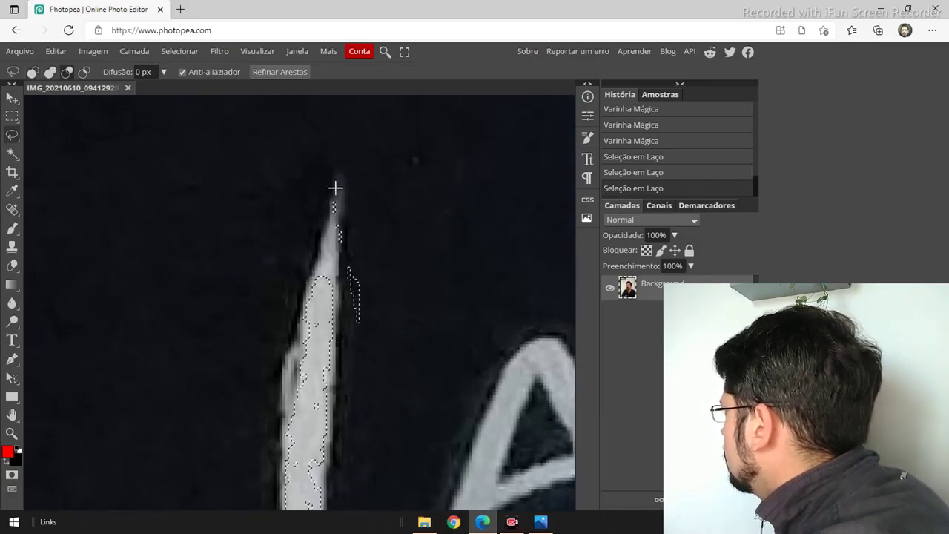
{"action": "mouse_move", "coordinate": [334, 196]}
{"action": "left_mouse_down"}
{"action": "mouse_move", "coordinate": [342, 271]}
{"action": "mouse_move", "coordinate": [329, 335]}
{"action": "mouse_move", "coordinate": [314, 386]}
{"action": "mouse_move", "coordinate": [289, 414]}
{"action": "mouse_move", "coordinate": [283, 368]}
{"action": "mouse_move", "coordinate": [335, 195]}
{"action": "left_mouse_up"}
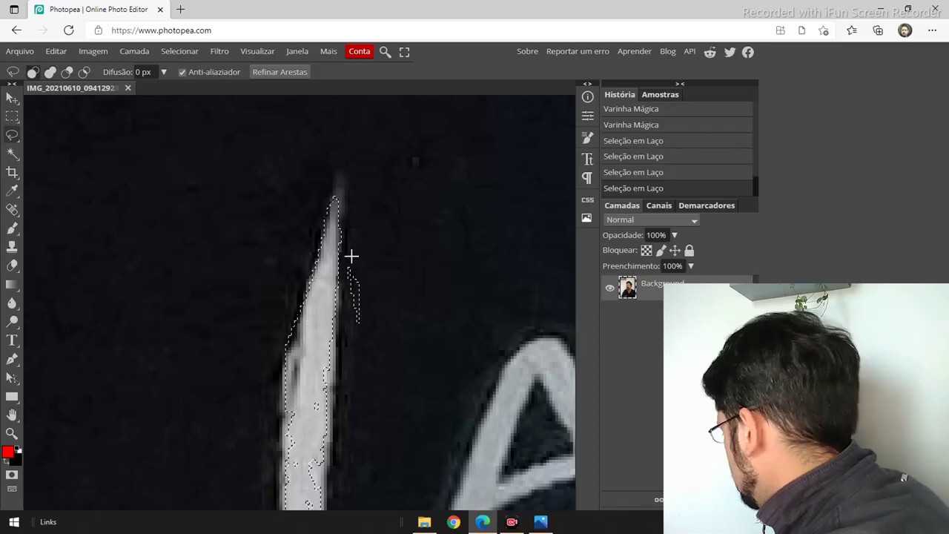
Step: Subtract the stray patch on the shirt beside the gap and add the missed spots in the gap's narrow part
{"action": "key", "text": "alt"}
{"action": "mouse_move", "coordinate": [350, 256]}
{"action": "left_mouse_down"}
{"action": "mouse_move", "coordinate": [342, 306]}
{"action": "mouse_move", "coordinate": [374, 333]}
{"action": "mouse_move", "coordinate": [354, 263]}
{"action": "left_mouse_up"}
{"action": "left_click_drag", "start_coordinate": [312, 414], "coordinate": [315, 238]}
{"action": "key", "text": "shift"}
{"action": "mouse_move", "coordinate": [326, 178]}
{"action": "left_mouse_down"}
{"action": "mouse_move", "coordinate": [321, 382]}
{"action": "mouse_move", "coordinate": [291, 432]}
{"action": "mouse_move", "coordinate": [288, 333]}
{"action": "mouse_move", "coordinate": [317, 172]}
{"action": "left_mouse_up"}
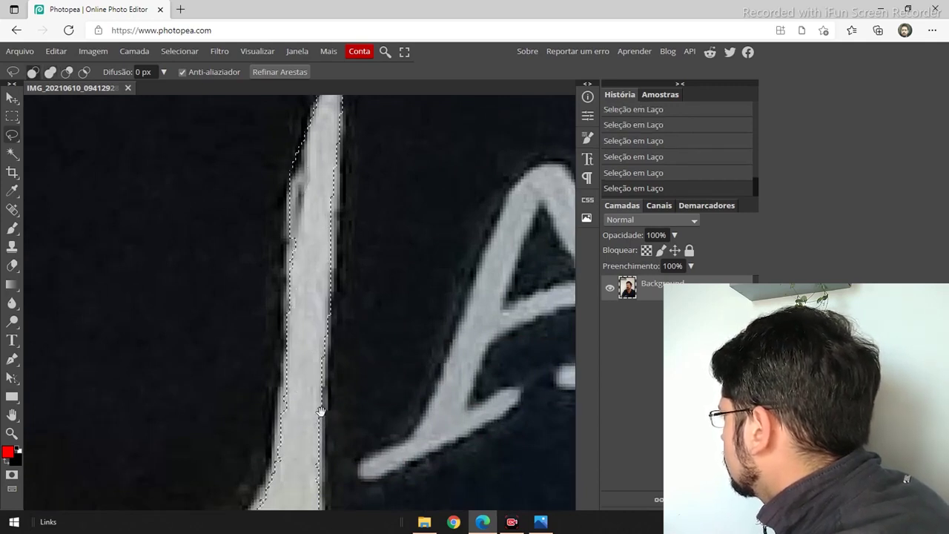
Step: Extend the selection along the shirt-side edge of the gap down to the photo's lower border
{"action": "left_click_drag", "start_coordinate": [320, 409], "coordinate": [339, 181]}
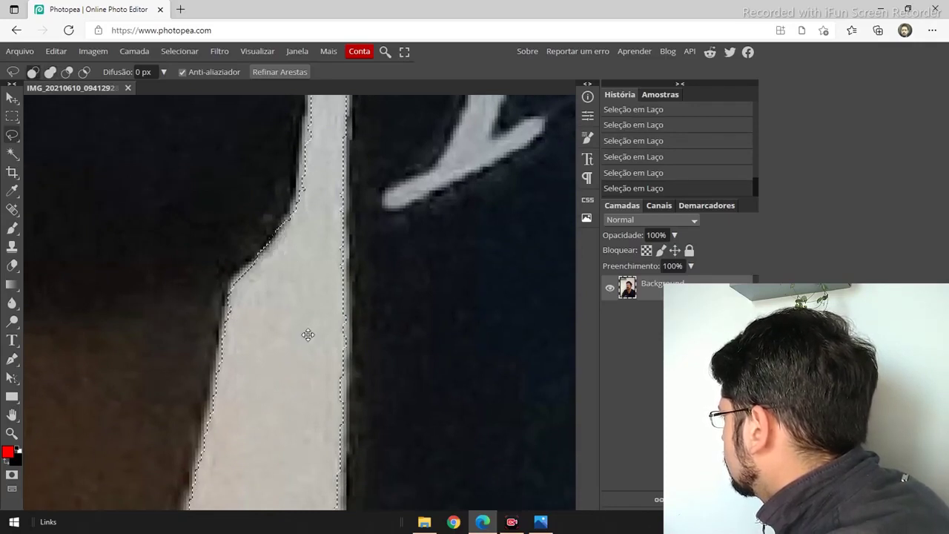
{"action": "left_click_drag", "start_coordinate": [327, 349], "coordinate": [329, 197]}
{"action": "key", "text": "shift"}
{"action": "mouse_move", "coordinate": [343, 357]}
{"action": "left_mouse_down"}
{"action": "mouse_move", "coordinate": [345, 445]}
{"action": "mouse_move", "coordinate": [332, 511]}
{"action": "mouse_move", "coordinate": [283, 436]}
{"action": "mouse_move", "coordinate": [282, 384]}
{"action": "left_mouse_up"}
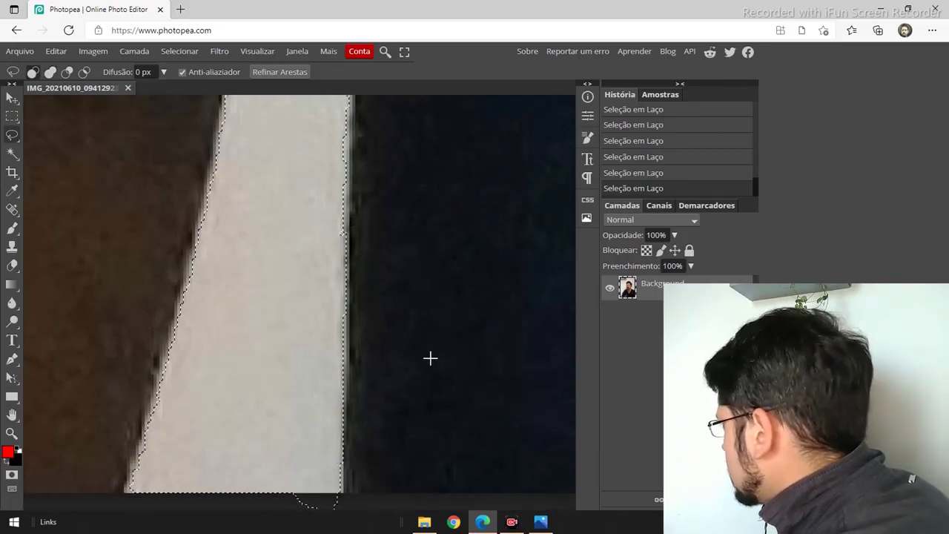
Step: Add the missed wall spots along the shirt's shoulder beside the neck, on the ear side, to the selection with the Lasso
{"action": "scroll", "coordinate": [456, 348], "scroll_direction": "down", "scroll_amount": 3}
{"action": "left_click_drag", "start_coordinate": [455, 348], "coordinate": [148, 276]}
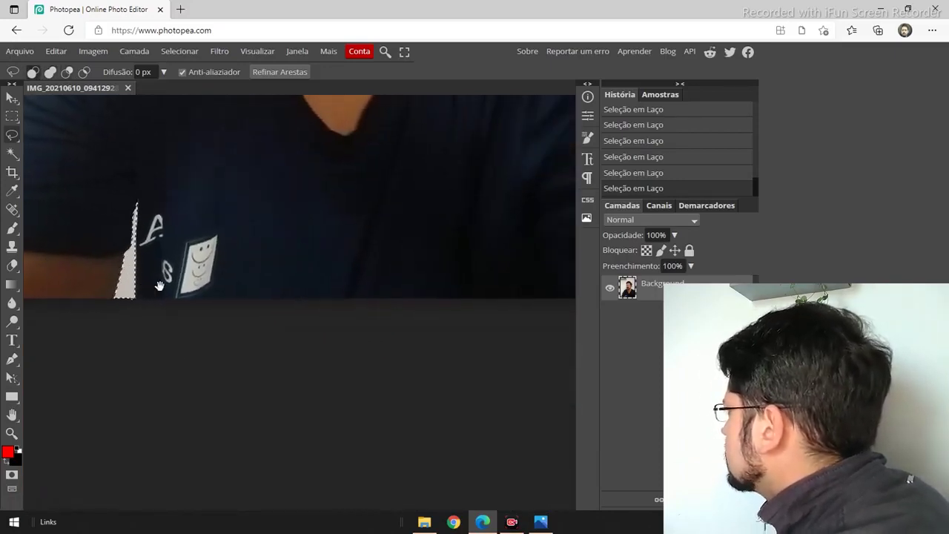
{"action": "left_click_drag", "start_coordinate": [305, 285], "coordinate": [263, 410]}
{"action": "left_click_drag", "start_coordinate": [296, 324], "coordinate": [343, 392]}
{"action": "left_click_drag", "start_coordinate": [217, 228], "coordinate": [266, 269]}
{"action": "scroll", "coordinate": [286, 302], "scroll_direction": "up", "scroll_amount": 3}
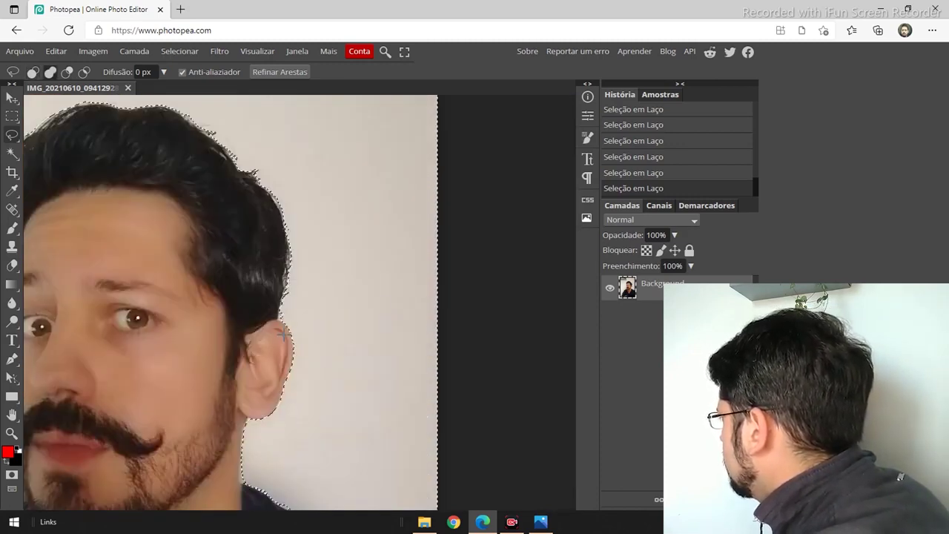
{"action": "scroll", "coordinate": [293, 371], "scroll_direction": "down", "scroll_amount": 2}
{"action": "scroll", "coordinate": [284, 339], "scroll_direction": "up", "scroll_amount": 5}
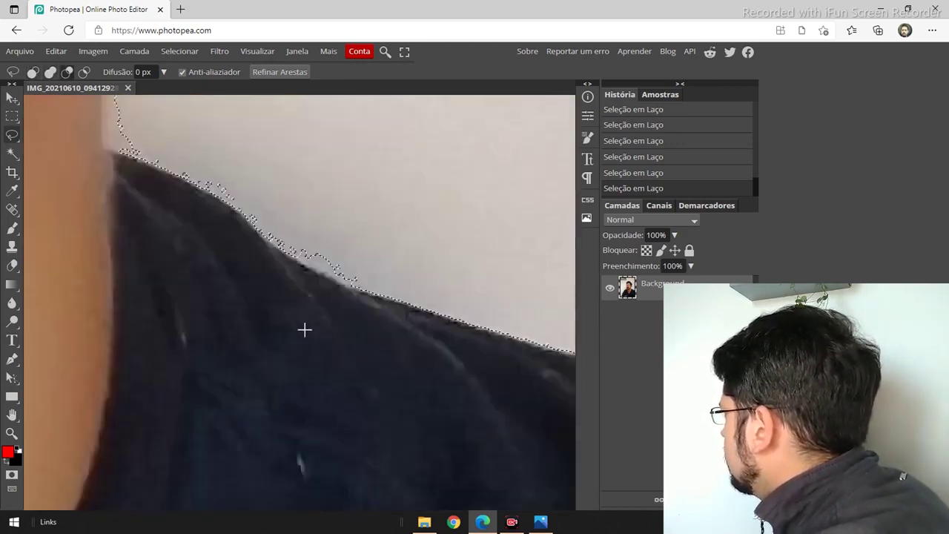
{"action": "key", "text": "shift"}
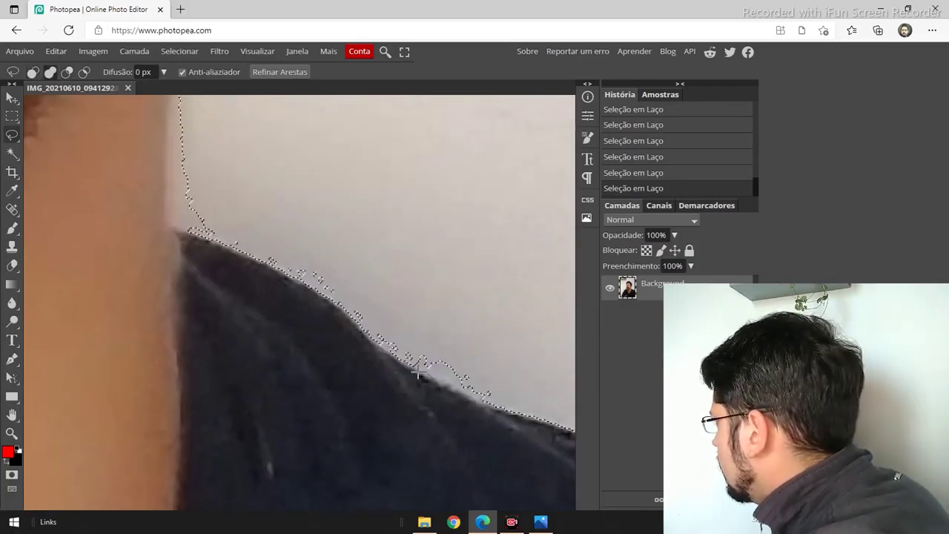
{"action": "mouse_move", "coordinate": [315, 279]}
{"action": "left_mouse_down"}
{"action": "mouse_move", "coordinate": [383, 290]}
{"action": "mouse_move", "coordinate": [301, 289]}
{"action": "left_mouse_up"}
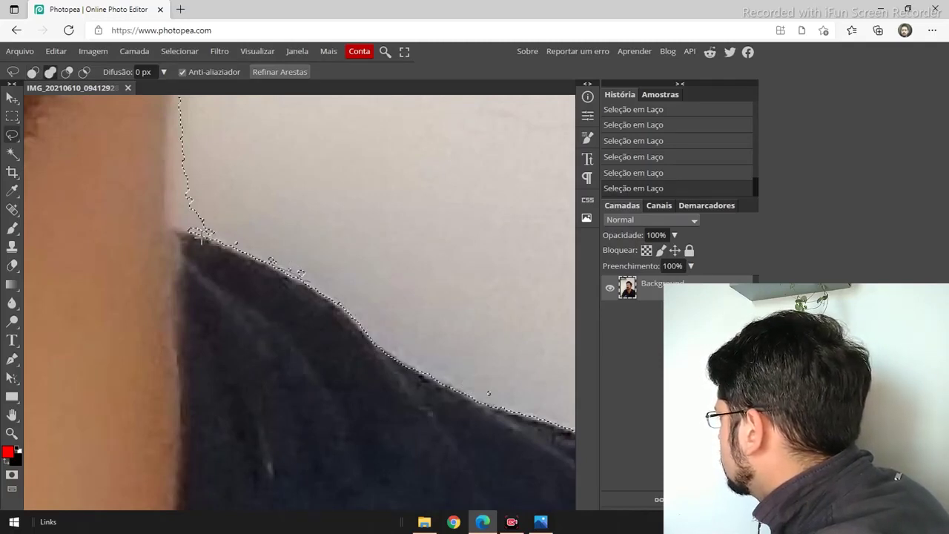
Step: Extend the wall selection along the neck edge from the shirt collar up to the earlobe with the Lasso
{"action": "left_click_drag", "start_coordinate": [215, 256], "coordinate": [295, 347]}
{"action": "key", "text": "shift"}
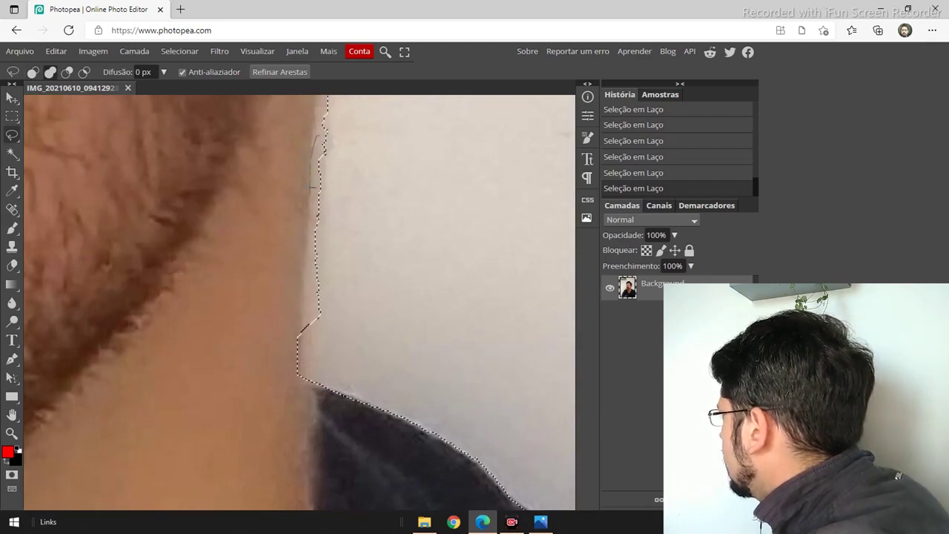
{"action": "left_click_drag", "start_coordinate": [332, 249], "coordinate": [327, 424]}
{"action": "key", "text": "shift"}
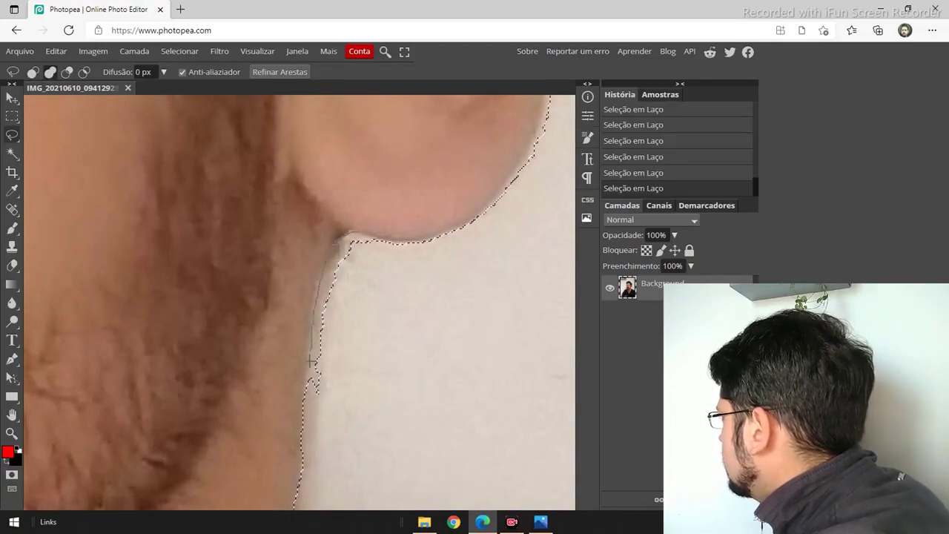
{"action": "left_click_drag", "start_coordinate": [312, 361], "coordinate": [313, 370]}
Step: Add the missed wall spots where the top of the ear meets the hair to the selection with the Lasso
{"action": "left_click_drag", "start_coordinate": [431, 250], "coordinate": [312, 439]}
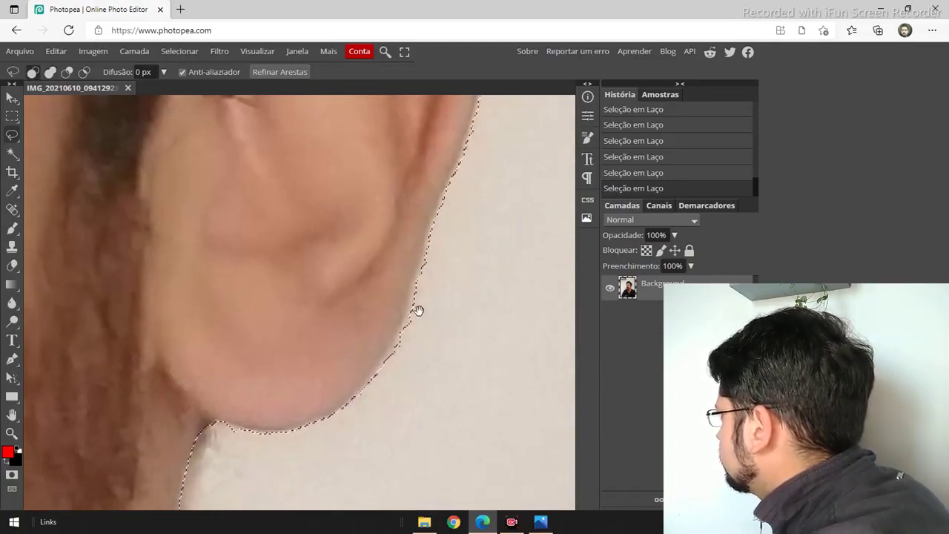
{"action": "mouse_move", "coordinate": [432, 284]}
{"action": "left_mouse_down"}
{"action": "mouse_move", "coordinate": [393, 396]}
{"action": "mouse_move", "coordinate": [397, 445]}
{"action": "left_mouse_up"}
{"action": "left_click_drag", "start_coordinate": [423, 188], "coordinate": [449, 382]}
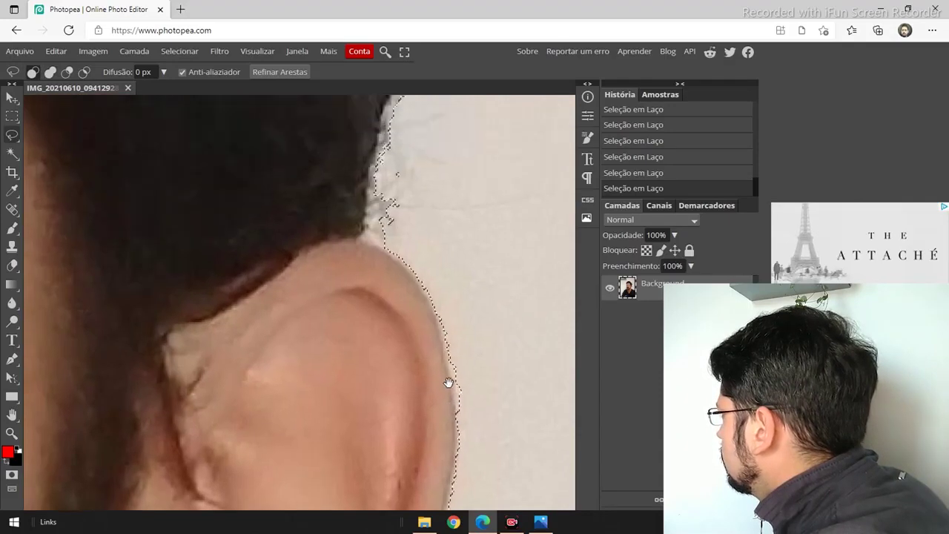
{"action": "left_click_drag", "start_coordinate": [415, 282], "coordinate": [431, 328]}
{"action": "left_click_drag", "start_coordinate": [411, 252], "coordinate": [445, 301]}
{"action": "key", "text": "shift"}
{"action": "mouse_move", "coordinate": [442, 221]}
{"action": "left_mouse_down"}
{"action": "mouse_move", "coordinate": [414, 293]}
{"action": "mouse_move", "coordinate": [425, 333]}
{"action": "mouse_move", "coordinate": [459, 326]}
{"action": "mouse_move", "coordinate": [460, 216]}
{"action": "left_mouse_up"}
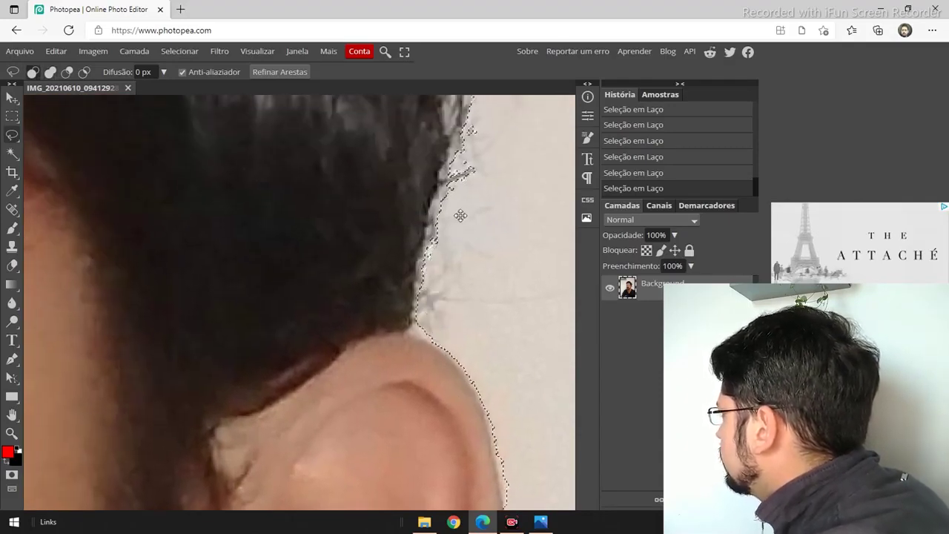
Step: Add the light wall gaps between the hair strands beside the forehead to the selection using the Magic Wand with tolerance 16
{"action": "scroll", "coordinate": [452, 140], "scroll_direction": "down", "scroll_amount": 3}
{"action": "left_click_drag", "start_coordinate": [453, 140], "coordinate": [457, 343]}
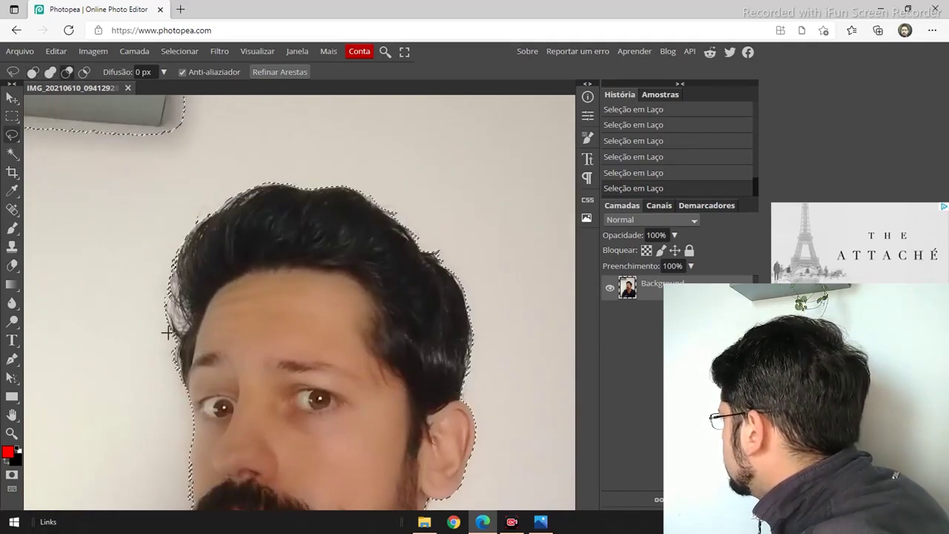
{"action": "scroll", "coordinate": [167, 333], "scroll_direction": "up", "scroll_amount": 5}
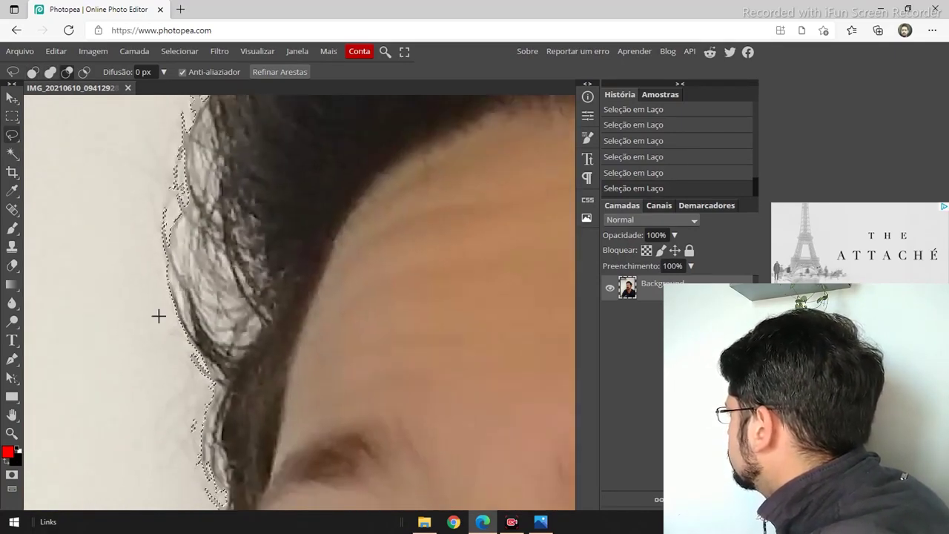
{"action": "scroll", "coordinate": [211, 291], "scroll_direction": "down", "scroll_amount": 2}
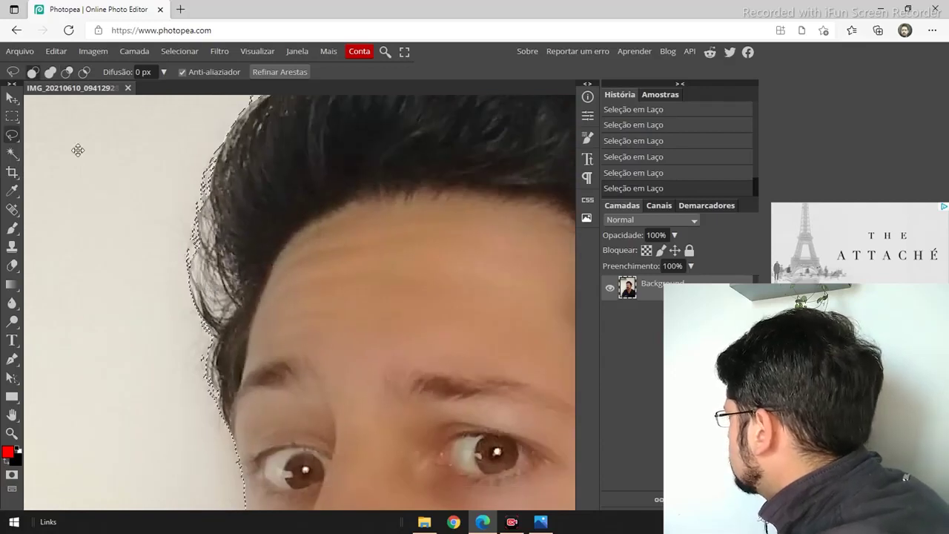
{"action": "left_click", "coordinate": [12, 154]}
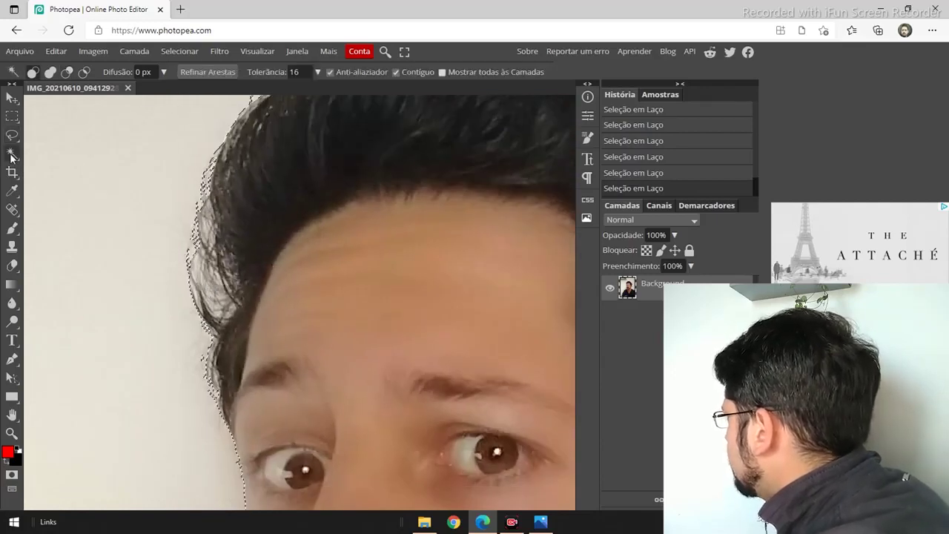
{"action": "left_click", "coordinate": [215, 297]}
{"action": "left_click", "coordinate": [209, 304]}
{"action": "left_click", "coordinate": [198, 276]}
{"action": "left_click", "coordinate": [205, 234]}
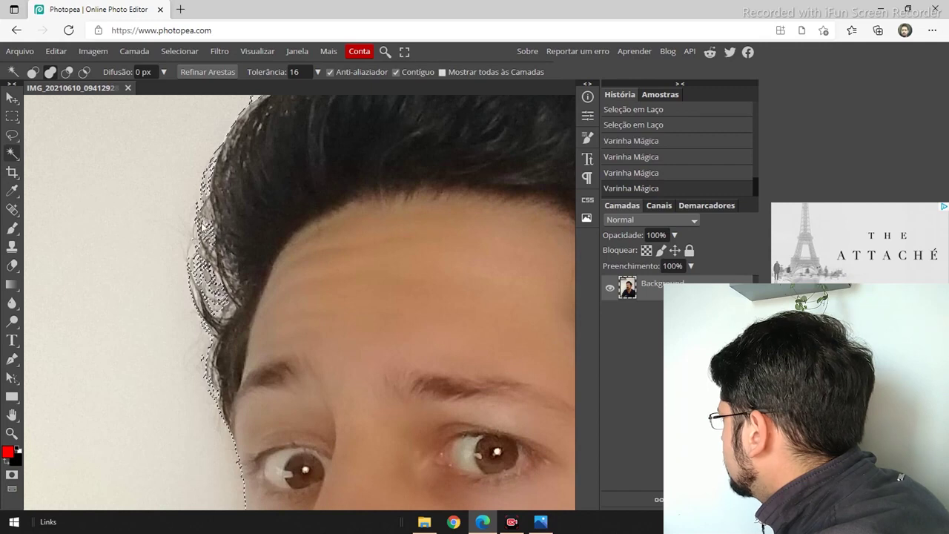
{"action": "left_click", "coordinate": [204, 215]}
{"action": "left_click", "coordinate": [218, 280]}
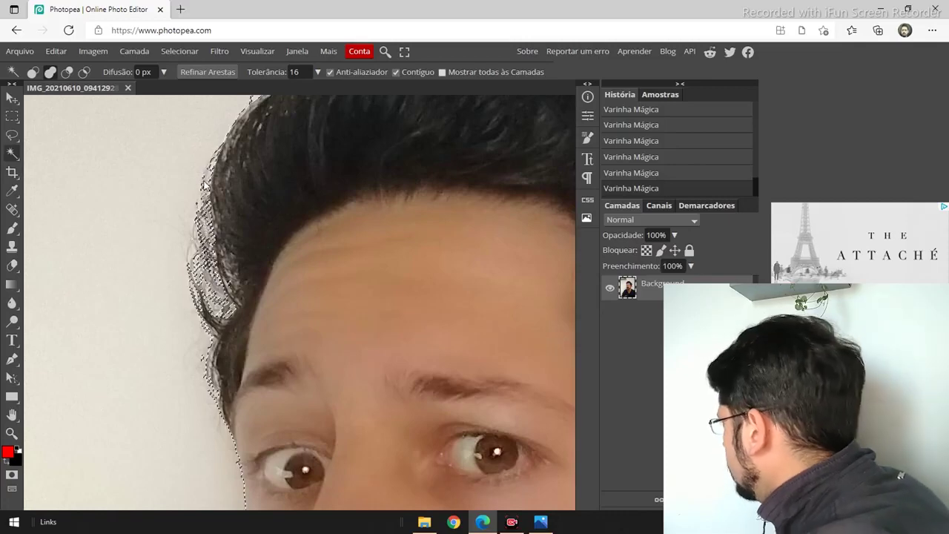
Step: Add the grey object in the photo's upper corner to the background selection with the Lasso
{"action": "scroll", "coordinate": [259, 291], "scroll_direction": "down", "scroll_amount": 5}
{"action": "scroll", "coordinate": [280, 332], "scroll_direction": "up", "scroll_amount": 3}
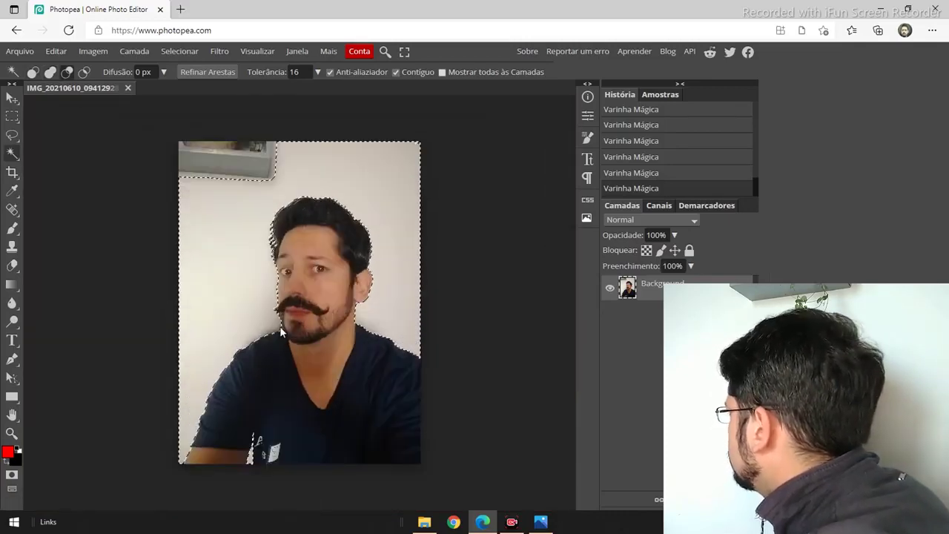
{"action": "left_click", "coordinate": [12, 135]}
{"action": "mouse_move", "coordinate": [221, 200]}
{"action": "left_mouse_down"}
{"action": "mouse_move", "coordinate": [312, 183]}
{"action": "mouse_move", "coordinate": [313, 145]}
{"action": "mouse_move", "coordinate": [207, 124]}
{"action": "mouse_move", "coordinate": [128, 141]}
{"action": "mouse_move", "coordinate": [146, 216]}
{"action": "left_mouse_up"}
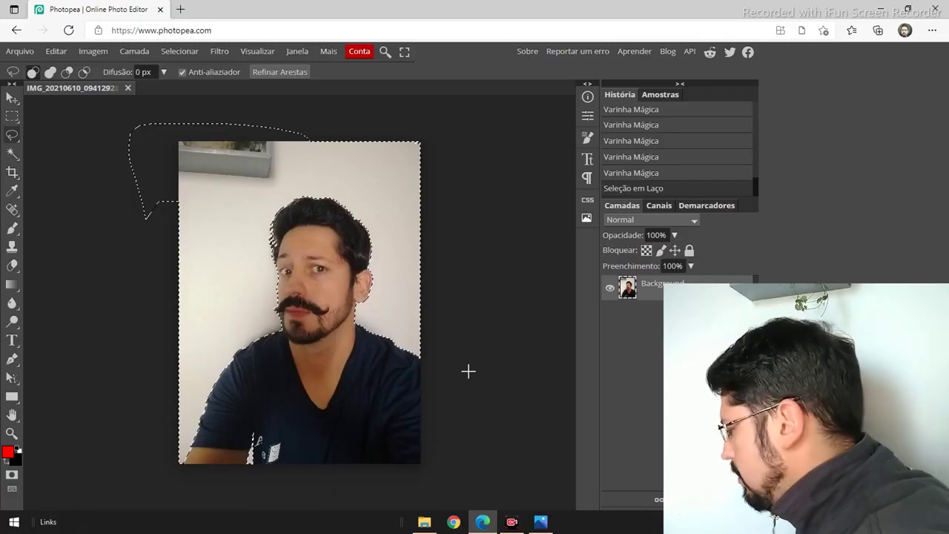
Step: Clear the selected background to transparency and deselect
{"action": "key", "text": "Delete"}
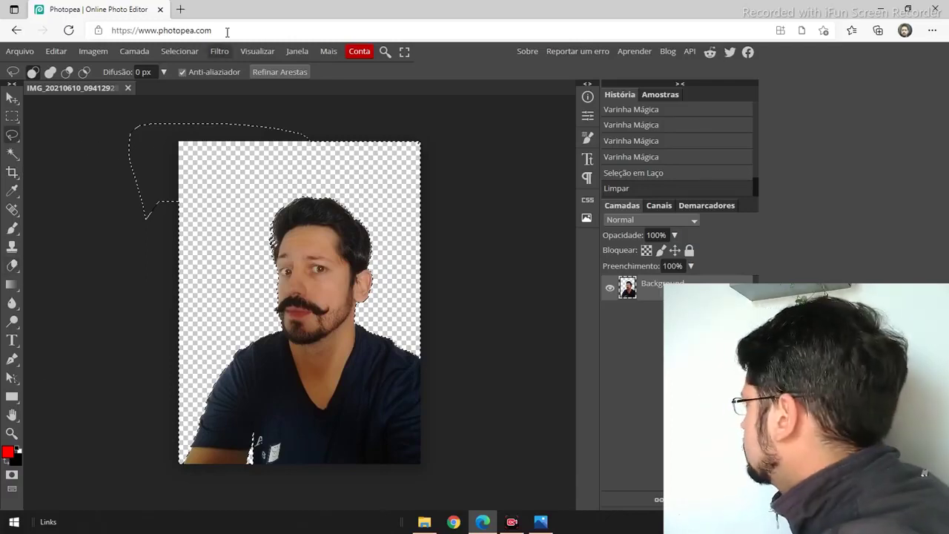
{"action": "left_click", "coordinate": [53, 52]}
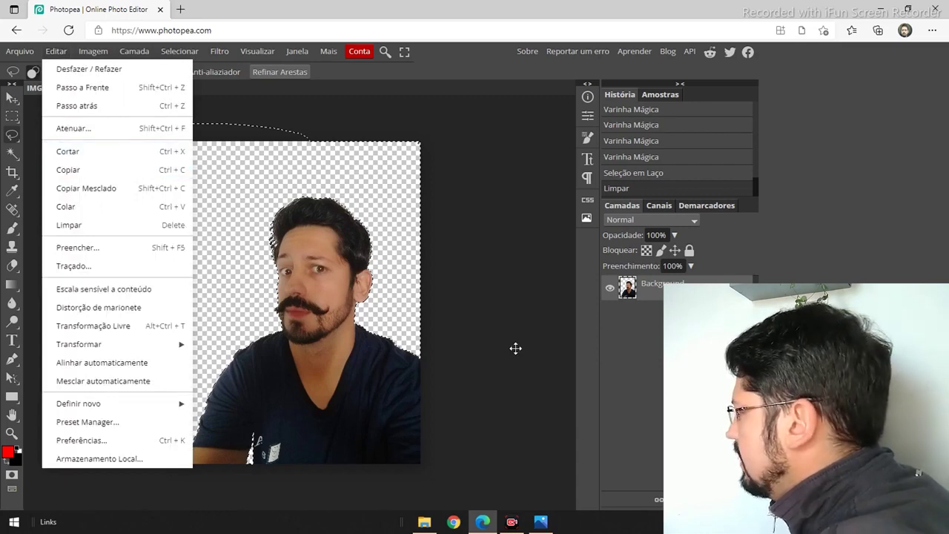
{"action": "left_click", "coordinate": [649, 383]}
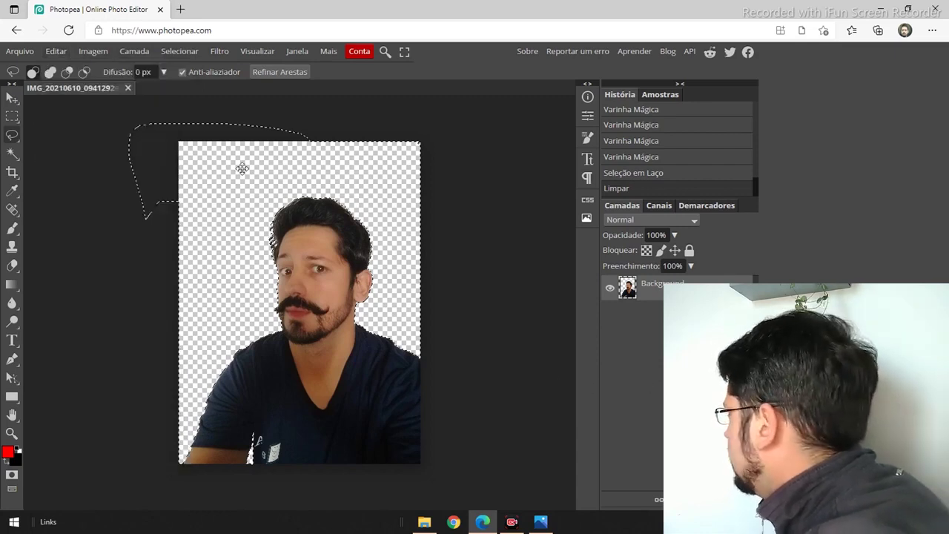
{"action": "left_click", "coordinate": [57, 52]}
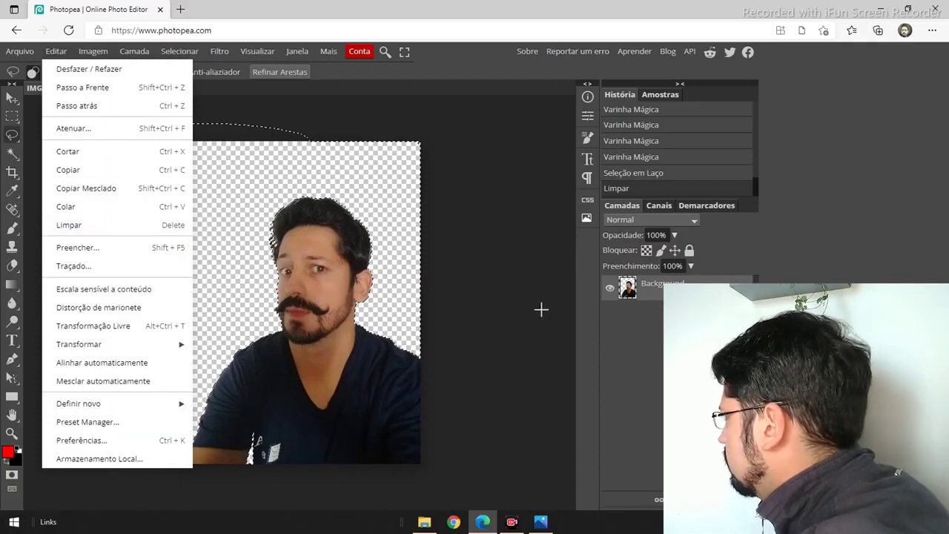
{"action": "left_click", "coordinate": [518, 319]}
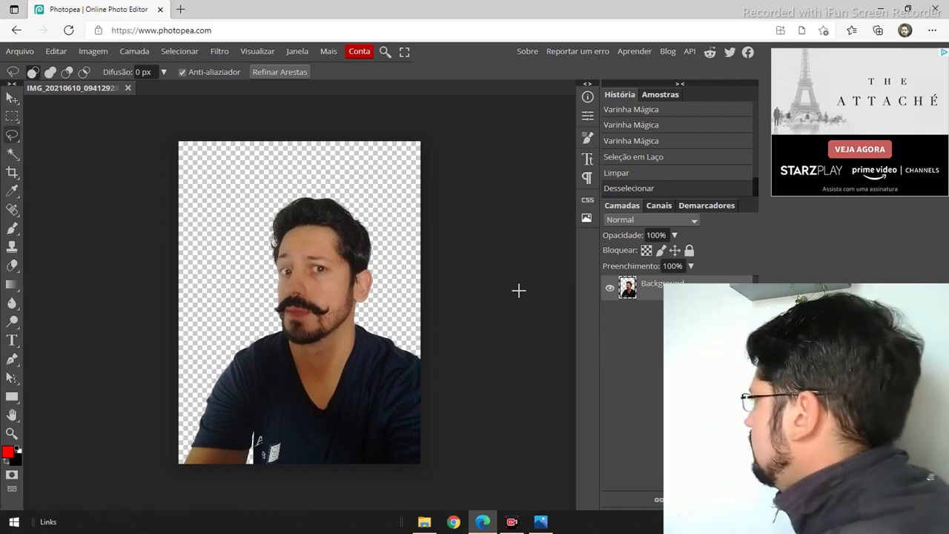
Step: Check the cutout in the PNG export preview and close it without saving
{"action": "left_click", "coordinate": [18, 53]}
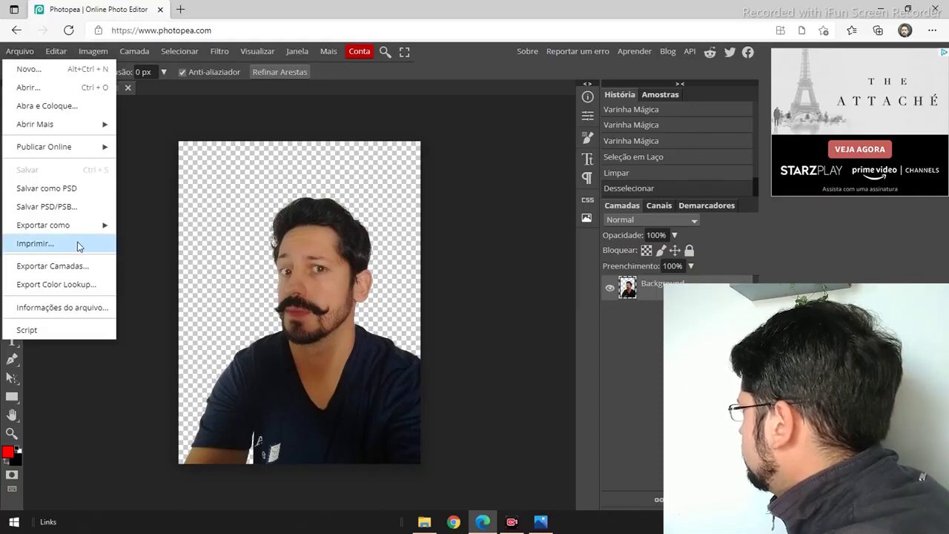
{"action": "mouse_move", "coordinate": [96, 234]}
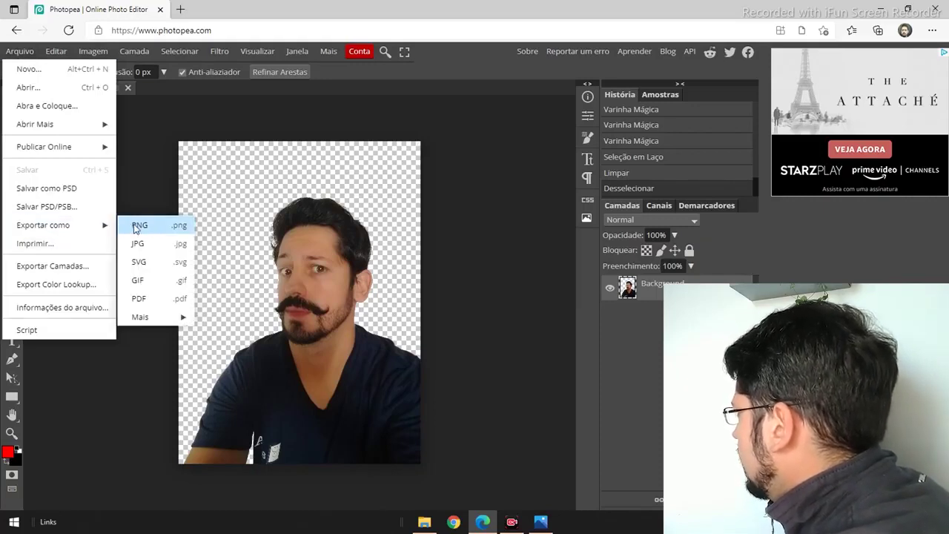
{"action": "left_click", "coordinate": [136, 230]}
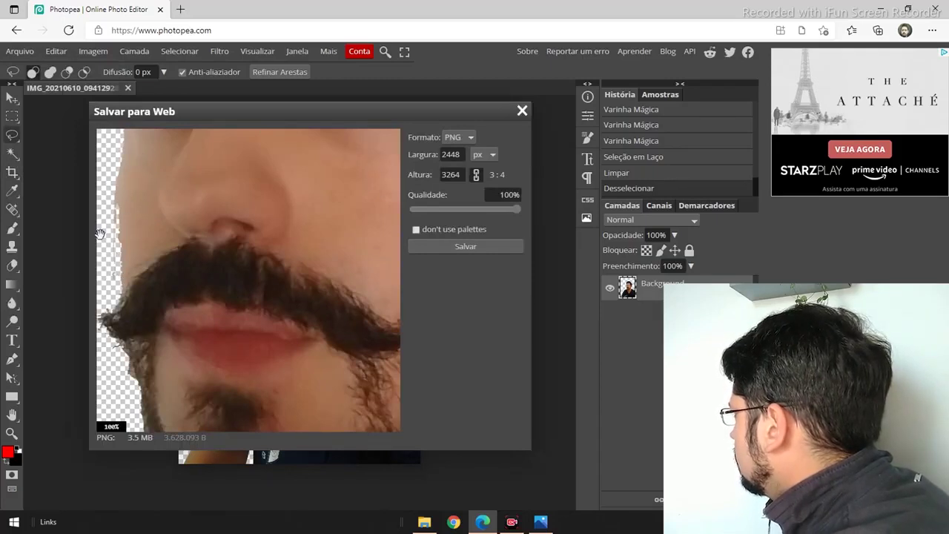
{"action": "left_click", "coordinate": [522, 111]}
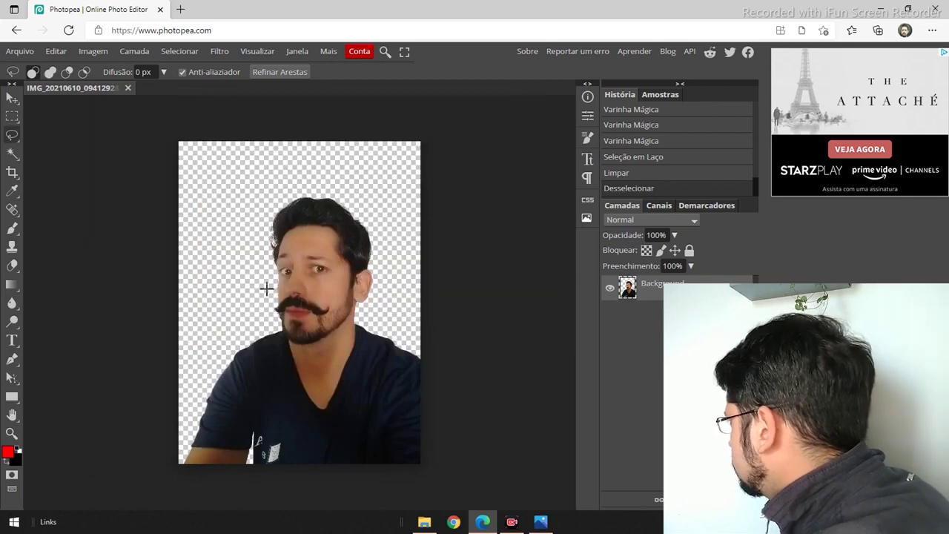
Step: Inspect the cutout's edge along the cheek and undo the deselection and the background clearing
{"action": "scroll", "coordinate": [266, 338], "scroll_direction": "up", "scroll_amount": 10}
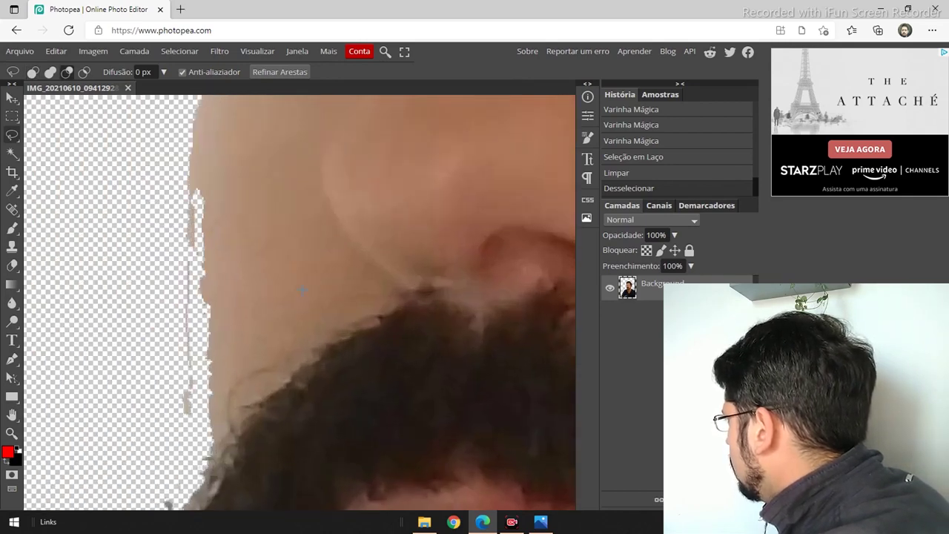
{"action": "scroll", "coordinate": [260, 296], "scroll_direction": "down", "scroll_amount": 3}
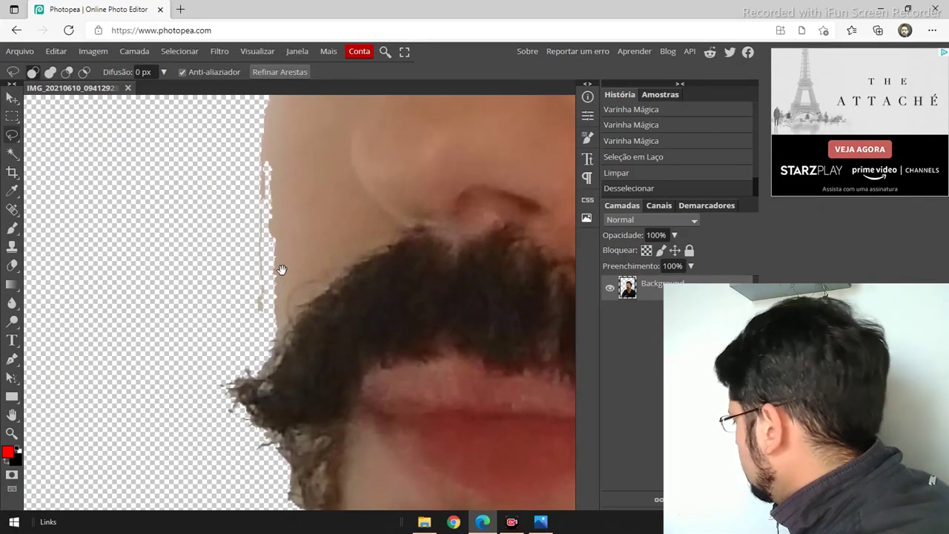
{"action": "key", "text": "ctrl+z"}
{"action": "key", "text": "ctrl+z"}
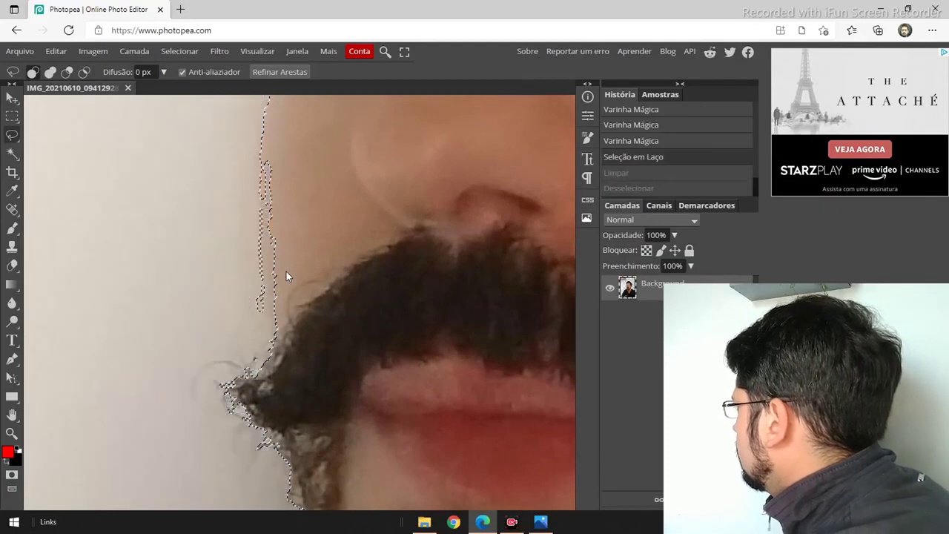
Step: Redraw the selection edge along the cheek above the moustache with the Lasso, subtracting the ragged slivers and adding the wall back
{"action": "scroll", "coordinate": [315, 304], "scroll_direction": "up", "scroll_amount": 3}
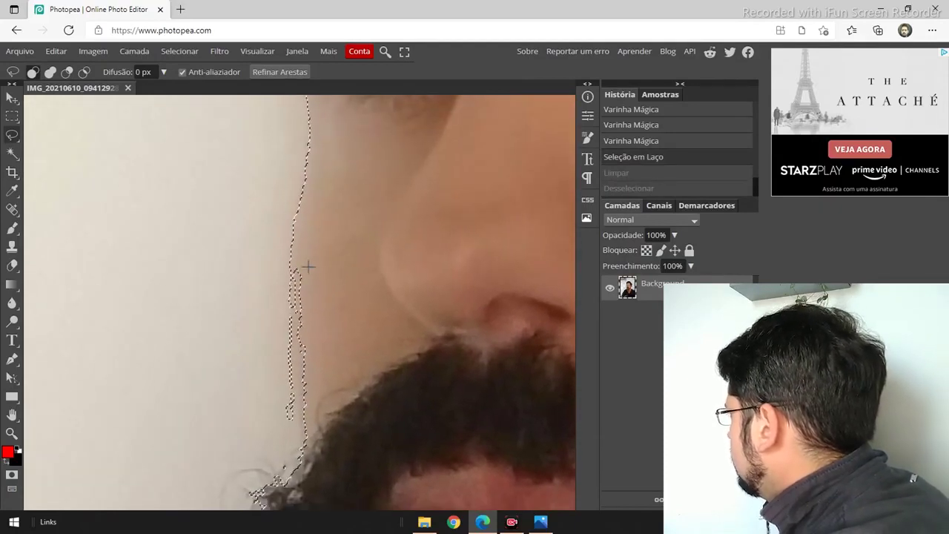
{"action": "key", "text": "shift"}
{"action": "key", "text": "alt"}
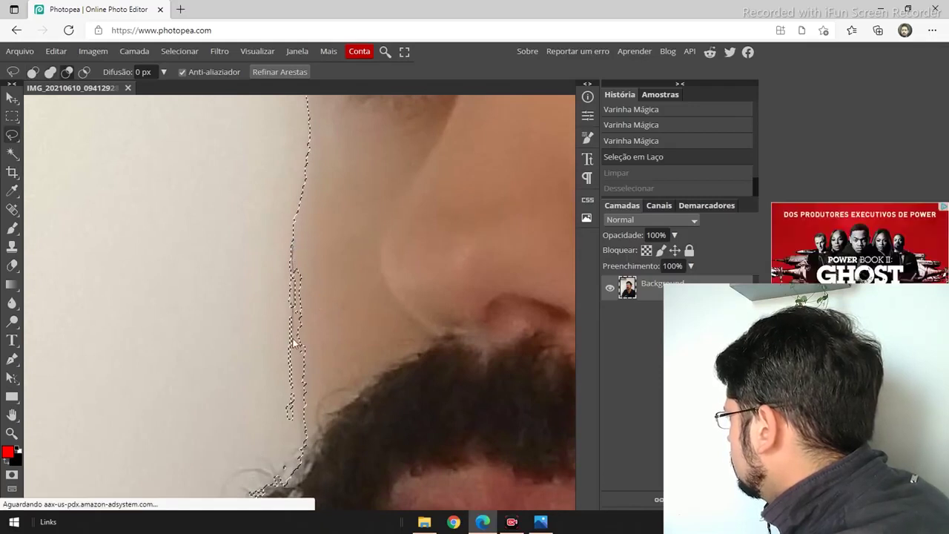
{"action": "mouse_move", "coordinate": [305, 417]}
{"action": "left_mouse_down"}
{"action": "mouse_move", "coordinate": [238, 420]}
{"action": "mouse_move", "coordinate": [250, 200]}
{"action": "mouse_move", "coordinate": [280, 205]}
{"action": "left_mouse_up"}
{"action": "key", "text": "alt"}
{"action": "mouse_move", "coordinate": [305, 256]}
{"action": "left_mouse_down"}
{"action": "mouse_move", "coordinate": [270, 354]}
{"action": "mouse_move", "coordinate": [310, 417]}
{"action": "left_mouse_up"}
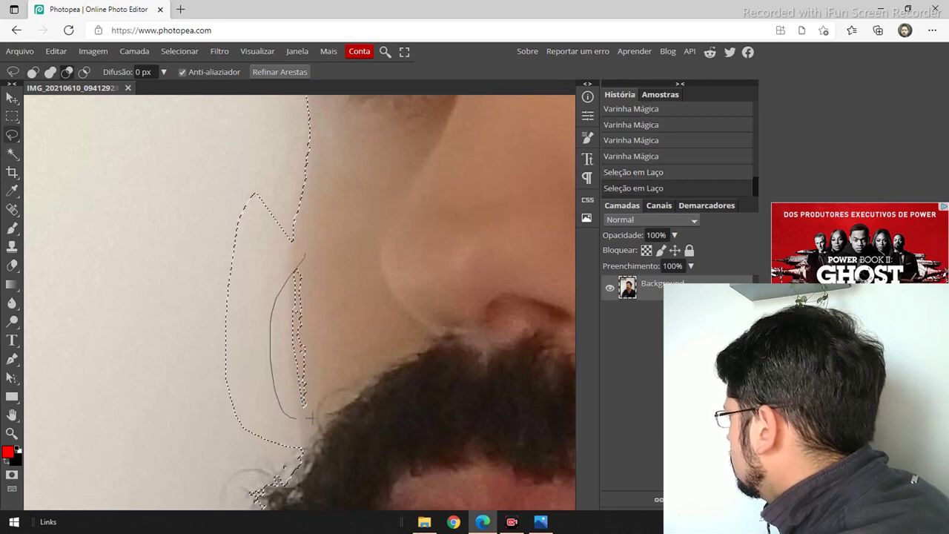
{"action": "left_click_drag", "start_coordinate": [337, 238], "coordinate": [306, 234]}
{"action": "key", "text": "shift"}
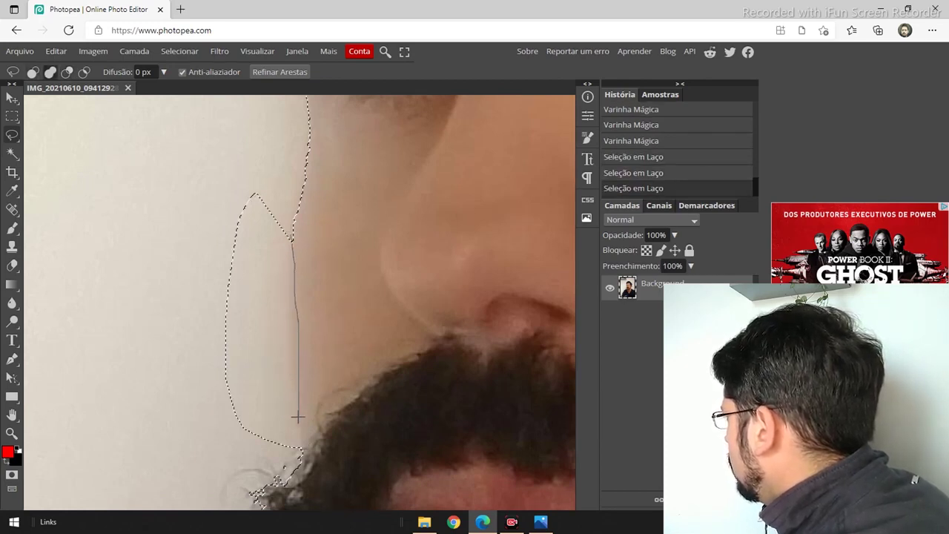
{"action": "mouse_move", "coordinate": [267, 467]}
{"action": "left_mouse_down"}
{"action": "mouse_move", "coordinate": [230, 435]}
{"action": "mouse_move", "coordinate": [181, 363]}
{"action": "mouse_move", "coordinate": [179, 216]}
{"action": "mouse_move", "coordinate": [203, 173]}
{"action": "mouse_move", "coordinate": [287, 183]}
{"action": "left_mouse_up"}
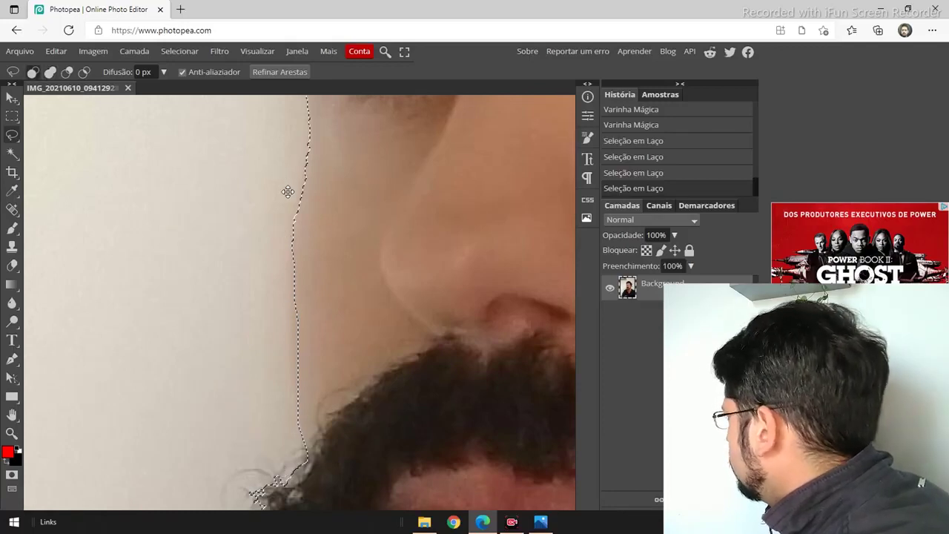
Step: Clear the selected background to transparency and export the cutout as a PNG at 2448 × 3264 px and 100% quality
{"action": "scroll", "coordinate": [287, 191], "scroll_direction": "down", "scroll_amount": 5}
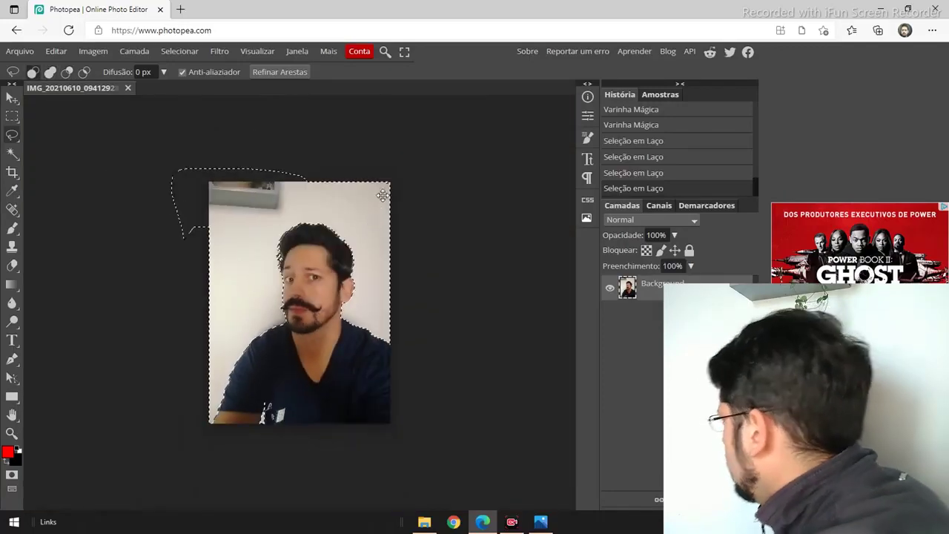
{"action": "key", "text": "Delete"}
{"action": "left_click", "coordinate": [19, 52]}
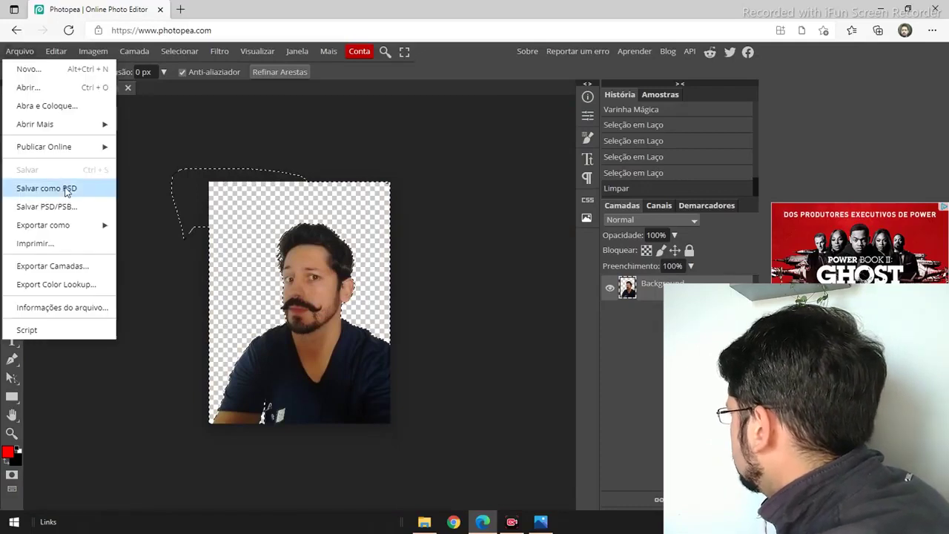
{"action": "mouse_move", "coordinate": [102, 224]}
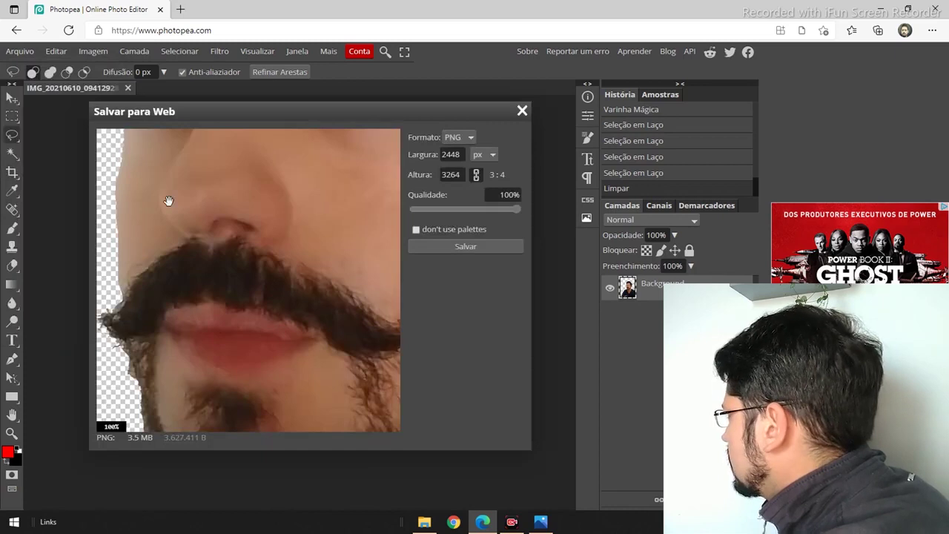
{"action": "left_click", "coordinate": [466, 247]}
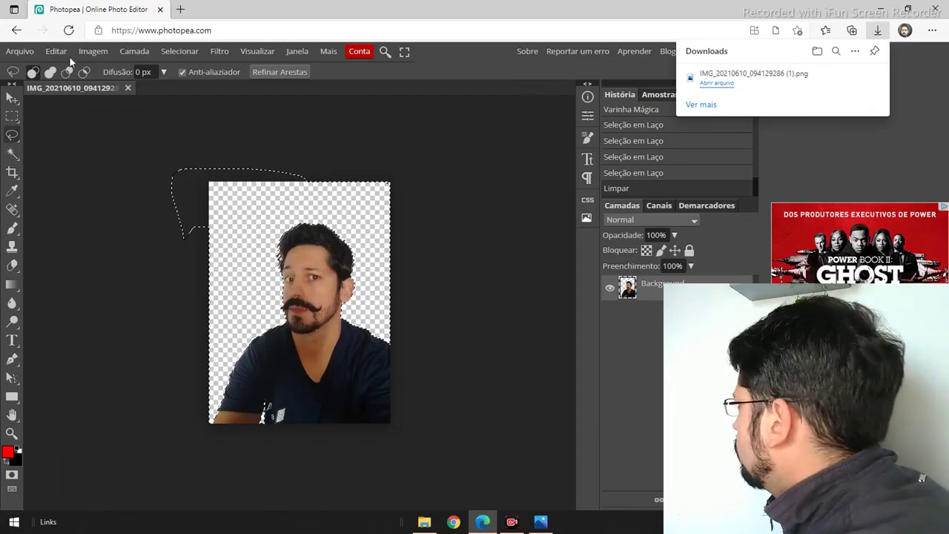
Step: Open the selfie taken in front of the TV poster and close the finished portrait document
{"action": "left_click", "coordinate": [27, 53]}
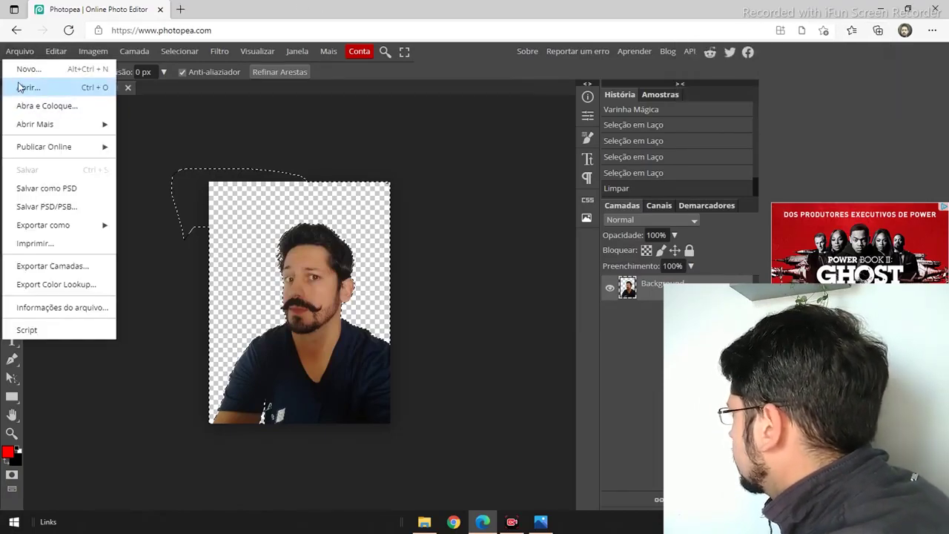
{"action": "left_click", "coordinate": [30, 87]}
{"action": "double_click", "coordinate": [338, 120]}
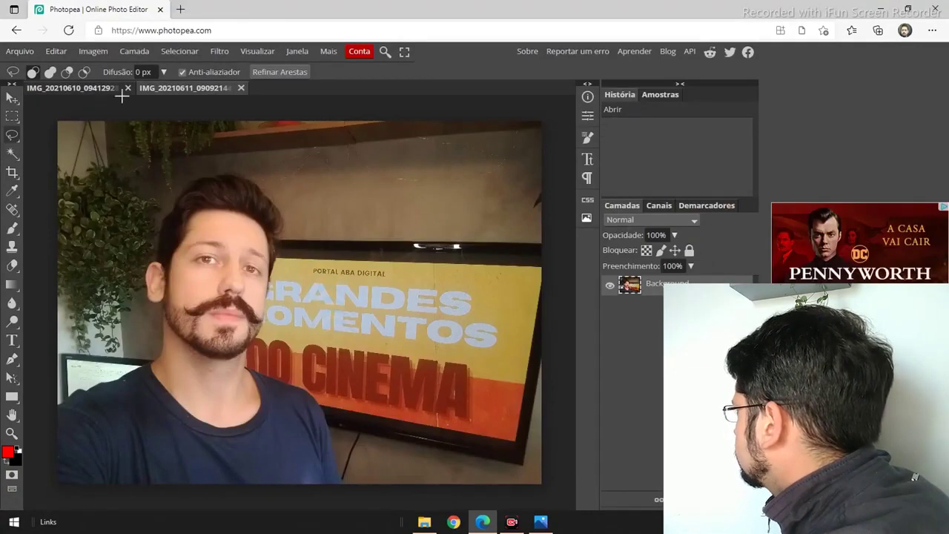
{"action": "left_click", "coordinate": [128, 88]}
{"action": "left_click", "coordinate": [517, 103]}
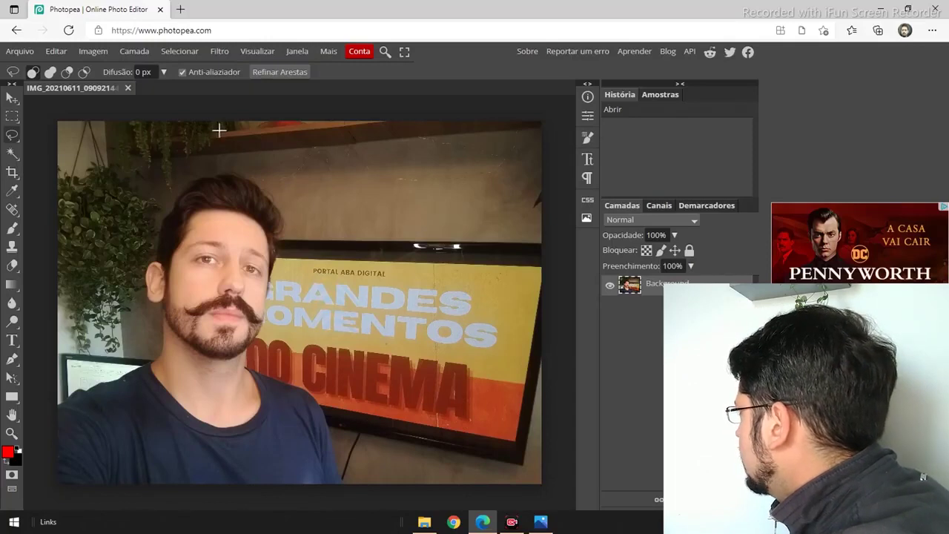
Step: Try selecting several background areas around the man with the Magic Wand at tolerance 16, and deselect
{"action": "left_click", "coordinate": [13, 155]}
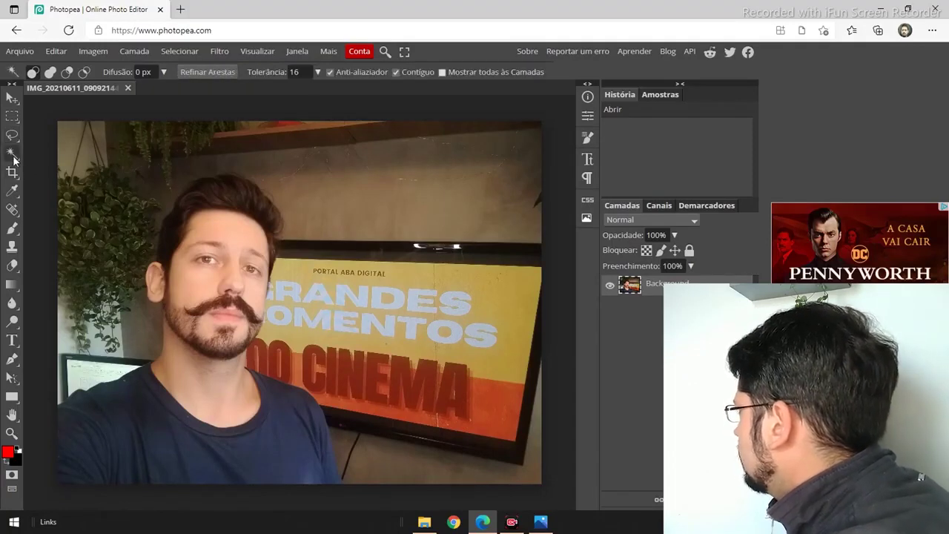
{"action": "left_click", "coordinate": [146, 175]}
{"action": "left_click", "coordinate": [225, 158]}
{"action": "left_click", "coordinate": [343, 178]}
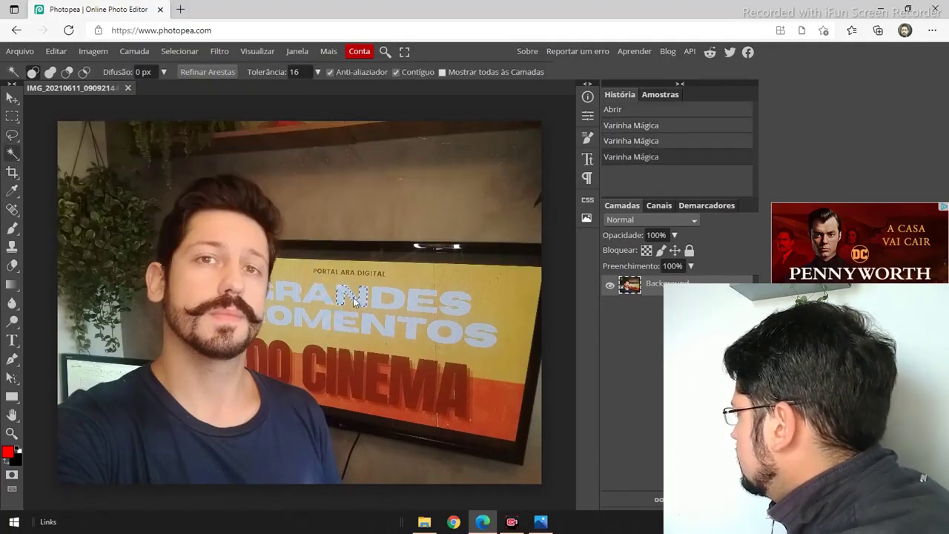
{"action": "left_click", "coordinate": [314, 351]}
{"action": "left_click", "coordinate": [124, 339]}
{"action": "left_click", "coordinate": [141, 335]}
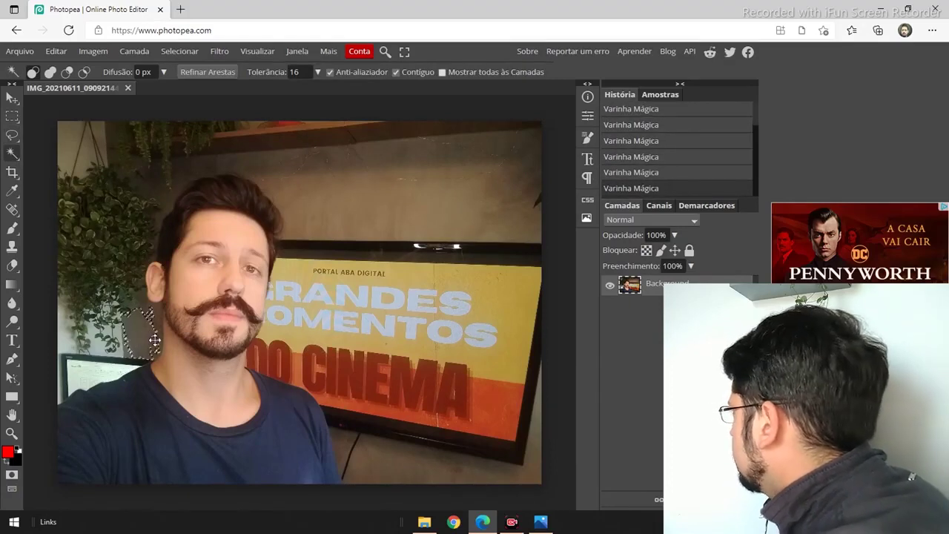
{"action": "left_click", "coordinate": [12, 136]}
{"action": "key", "text": "ctrl+d"}
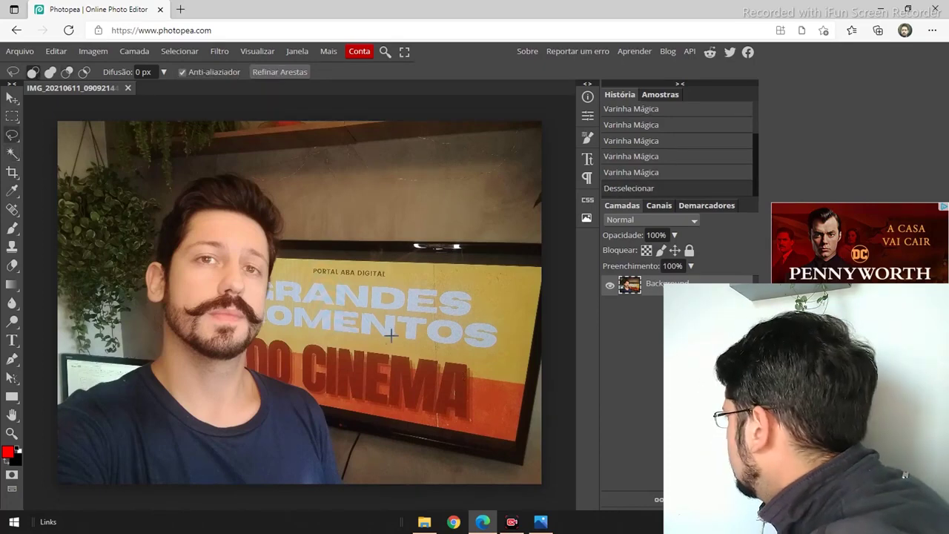
Step: Start a Lasso selection of the man at the photo's left edge, following the shirt sleeve up to the fold before the monitor
{"action": "left_click_drag", "start_coordinate": [235, 370], "coordinate": [384, 382]}
{"action": "scroll", "coordinate": [384, 383], "scroll_direction": "up", "scroll_amount": 2}
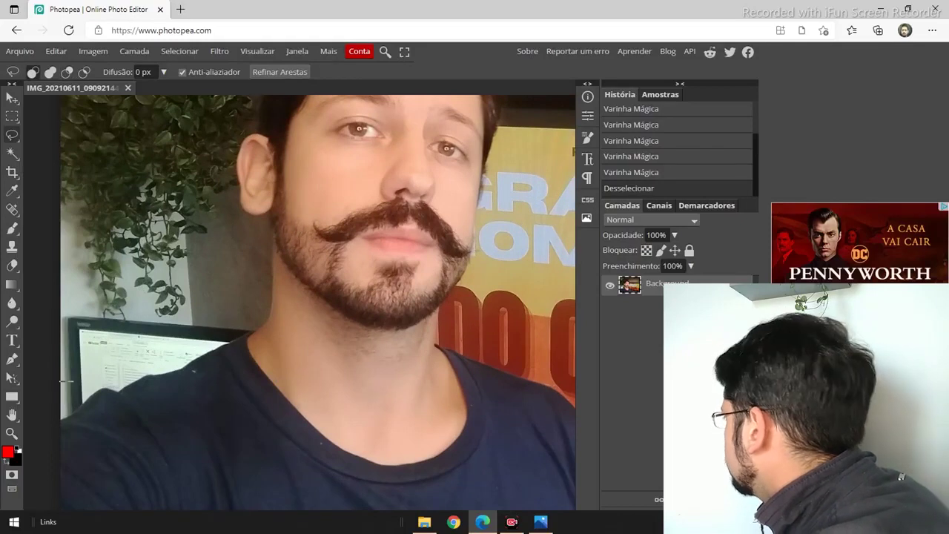
{"action": "scroll", "coordinate": [56, 422], "scroll_direction": "up", "scroll_amount": 5}
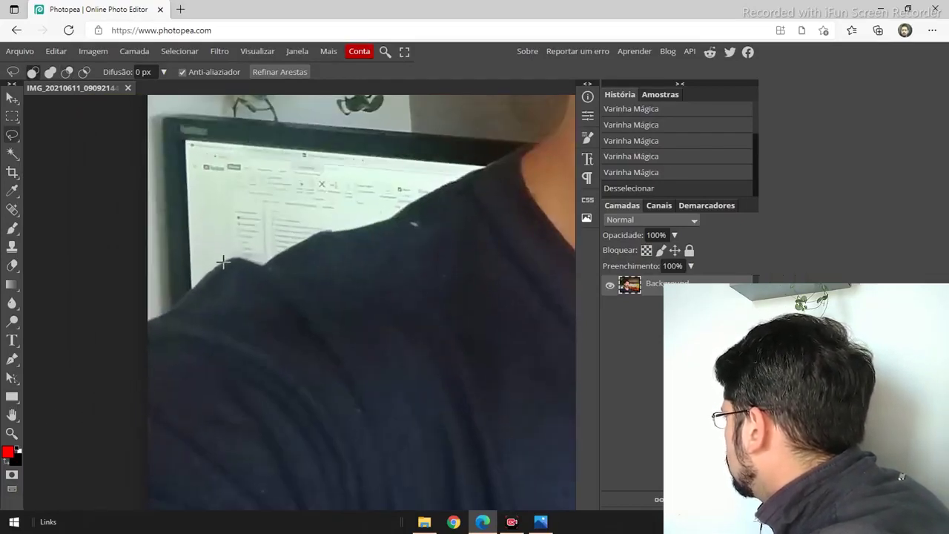
{"action": "mouse_move", "coordinate": [178, 304]}
{"action": "left_mouse_down"}
{"action": "mouse_move", "coordinate": [136, 324]}
{"action": "mouse_move", "coordinate": [204, 363]}
{"action": "mouse_move", "coordinate": [263, 307]}
{"action": "mouse_move", "coordinate": [224, 265]}
{"action": "left_mouse_up"}
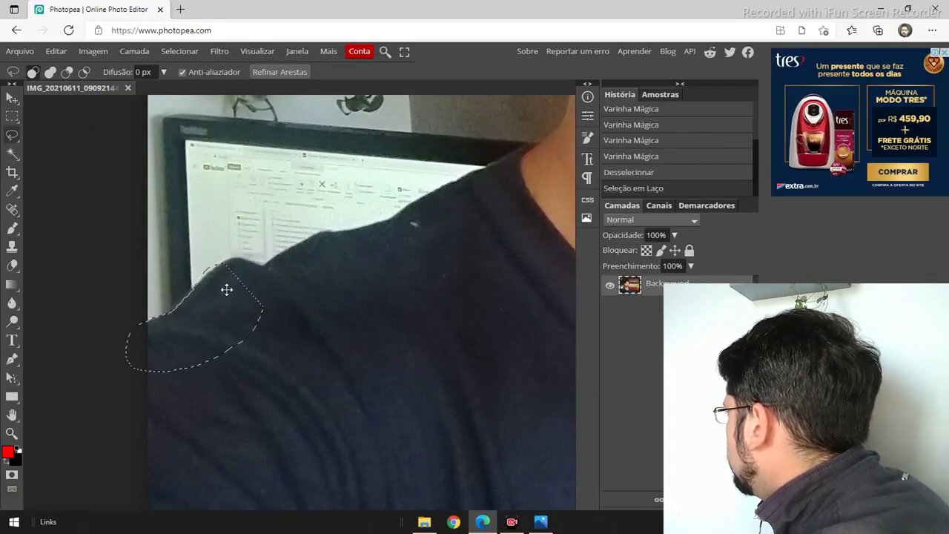
{"action": "scroll", "coordinate": [227, 290], "scroll_direction": "up", "scroll_amount": 2}
{"action": "left_click_drag", "start_coordinate": [200, 176], "coordinate": [180, 192]}
{"action": "mouse_move", "coordinate": [144, 241]}
{"action": "left_mouse_down"}
{"action": "mouse_move", "coordinate": [94, 288]}
{"action": "mouse_move", "coordinate": [127, 170]}
{"action": "mouse_move", "coordinate": [171, 172]}
{"action": "left_mouse_up"}
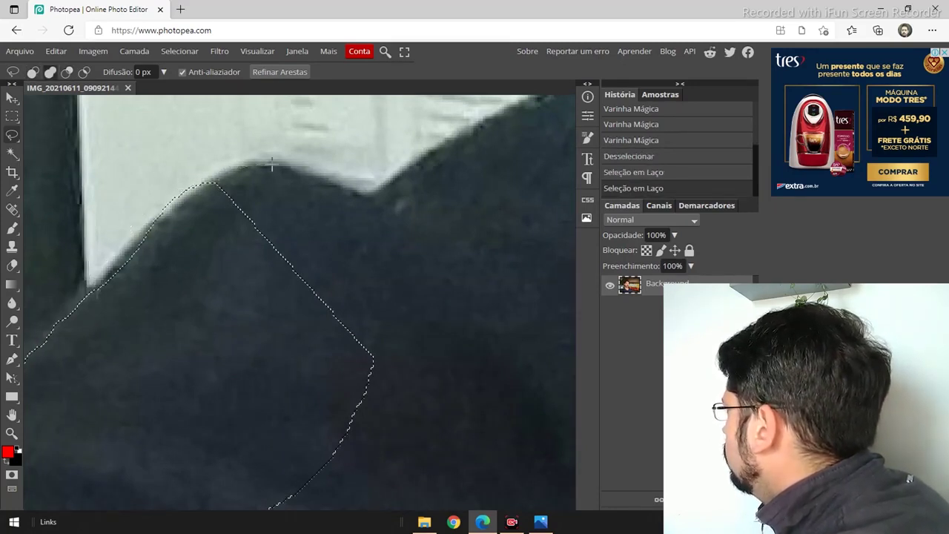
{"action": "mouse_move", "coordinate": [369, 192]}
{"action": "left_mouse_down"}
{"action": "mouse_move", "coordinate": [368, 261]}
{"action": "mouse_move", "coordinate": [306, 361]}
{"action": "mouse_move", "coordinate": [191, 254]}
{"action": "left_mouse_up"}
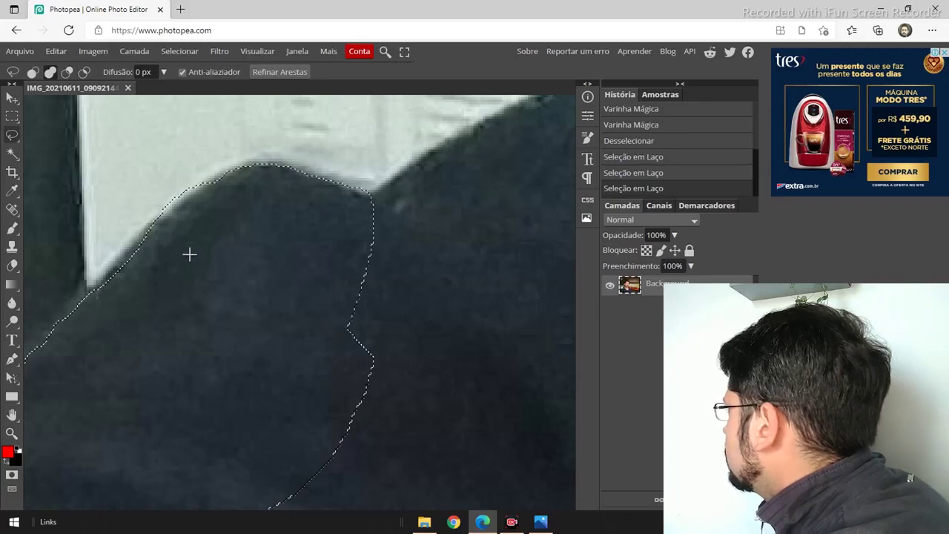
Step: Add the shirt's shoulder along the white monitor screen to the Lasso selection
{"action": "mouse_move", "coordinate": [440, 216]}
{"action": "left_mouse_down"}
{"action": "mouse_move", "coordinate": [339, 288]}
{"action": "mouse_move", "coordinate": [244, 335]}
{"action": "left_mouse_up"}
{"action": "key", "text": "shift"}
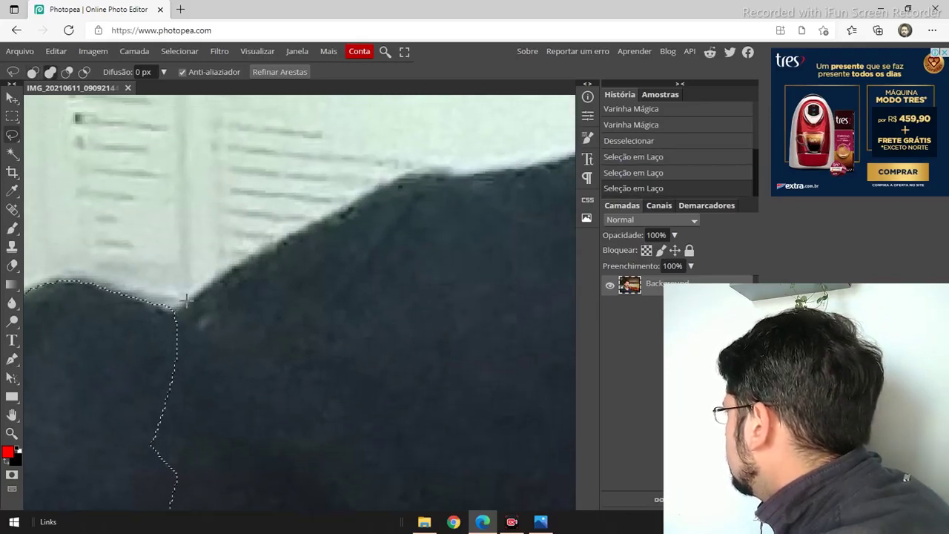
{"action": "mouse_move", "coordinate": [426, 177]}
{"action": "left_mouse_down"}
{"action": "mouse_move", "coordinate": [373, 342]}
{"action": "mouse_move", "coordinate": [155, 426]}
{"action": "left_mouse_up"}
{"action": "left_click_drag", "start_coordinate": [435, 329], "coordinate": [231, 425]}
{"action": "key", "text": "shift"}
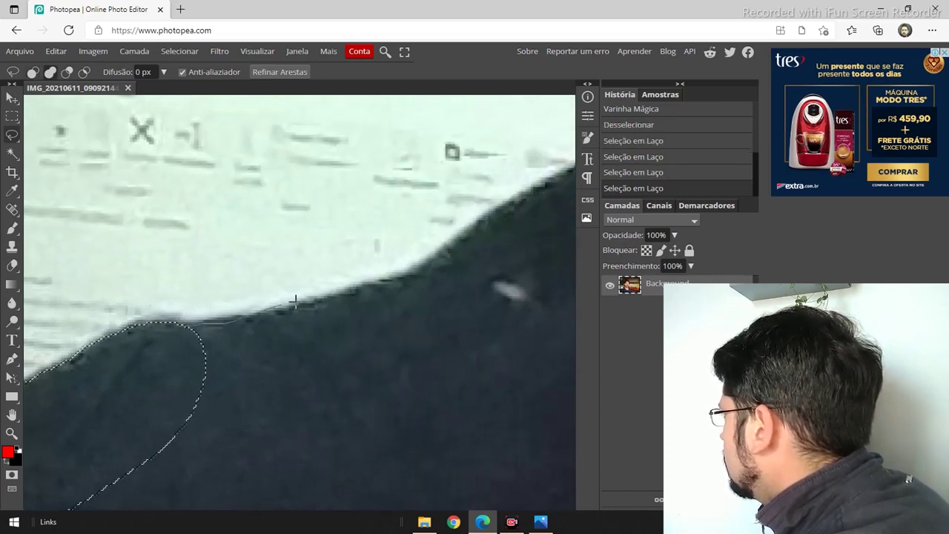
{"action": "mouse_move", "coordinate": [508, 226]}
{"action": "left_mouse_down"}
{"action": "mouse_move", "coordinate": [479, 390]}
{"action": "mouse_move", "coordinate": [133, 435]}
{"action": "mouse_move", "coordinate": [181, 402]}
{"action": "left_mouse_up"}
Step: Extend the Lasso selection along the shoulder past the monitor's dark frame to the collar at the base of the neck
{"action": "mouse_move", "coordinate": [413, 295]}
{"action": "left_mouse_down"}
{"action": "mouse_move", "coordinate": [266, 382]}
{"action": "mouse_move", "coordinate": [80, 444]}
{"action": "left_mouse_up"}
{"action": "key", "text": "shift"}
{"action": "mouse_move", "coordinate": [302, 291]}
{"action": "left_mouse_down"}
{"action": "mouse_move", "coordinate": [157, 363]}
{"action": "mouse_move", "coordinate": [121, 398]}
{"action": "mouse_move", "coordinate": [121, 437]}
{"action": "mouse_move", "coordinate": [392, 350]}
{"action": "mouse_move", "coordinate": [445, 299]}
{"action": "mouse_move", "coordinate": [290, 346]}
{"action": "left_mouse_up"}
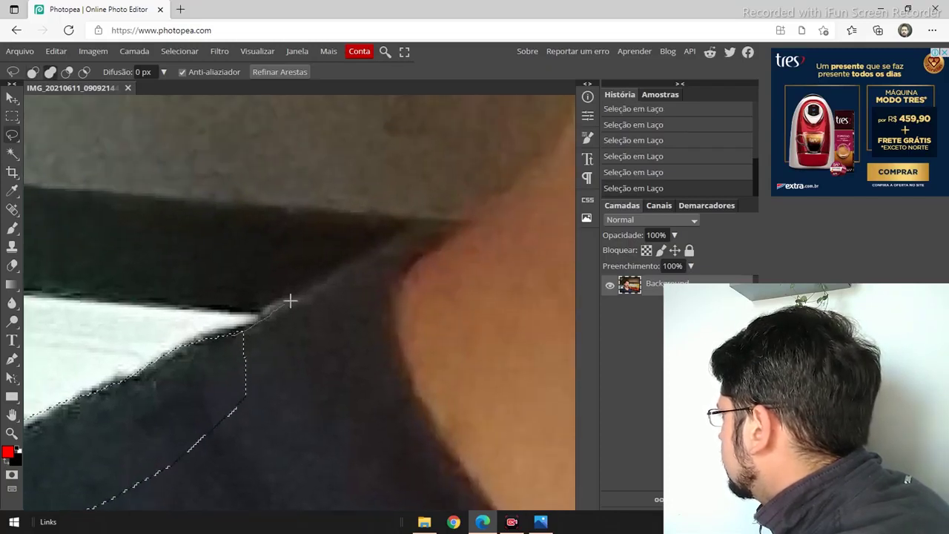
{"action": "left_click_drag", "start_coordinate": [287, 303], "coordinate": [348, 275]}
{"action": "left_click_drag", "start_coordinate": [391, 244], "coordinate": [461, 224]}
{"action": "mouse_move", "coordinate": [462, 368]}
{"action": "left_mouse_down"}
{"action": "mouse_move", "coordinate": [288, 464]}
{"action": "mouse_move", "coordinate": [178, 440]}
{"action": "left_mouse_up"}
Step: Add the side of the neck to the Lasso selection, from the collar up to the start of the beard
{"action": "left_click_drag", "start_coordinate": [513, 246], "coordinate": [235, 438]}
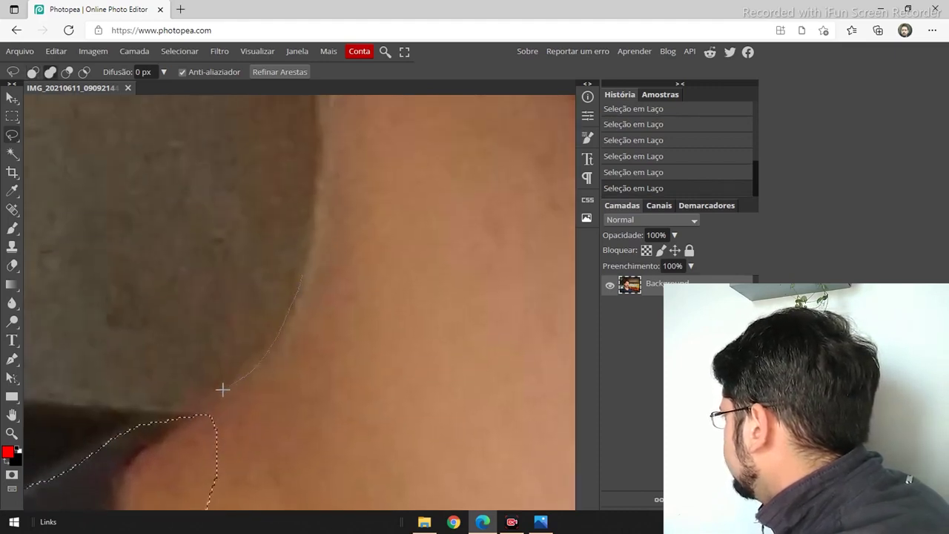
{"action": "left_click_drag", "start_coordinate": [425, 209], "coordinate": [424, 207]}
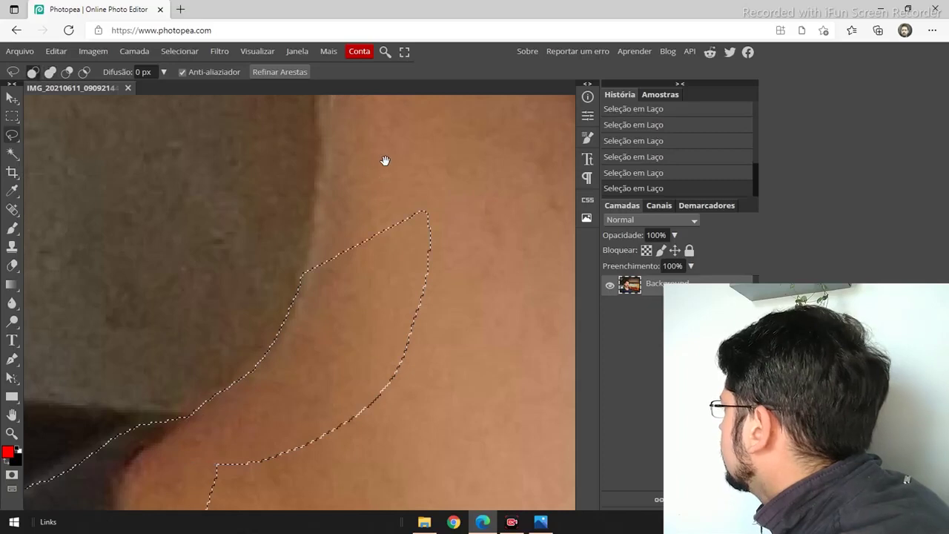
{"action": "left_click_drag", "start_coordinate": [384, 158], "coordinate": [360, 396]}
{"action": "left_click_drag", "start_coordinate": [319, 420], "coordinate": [361, 340]}
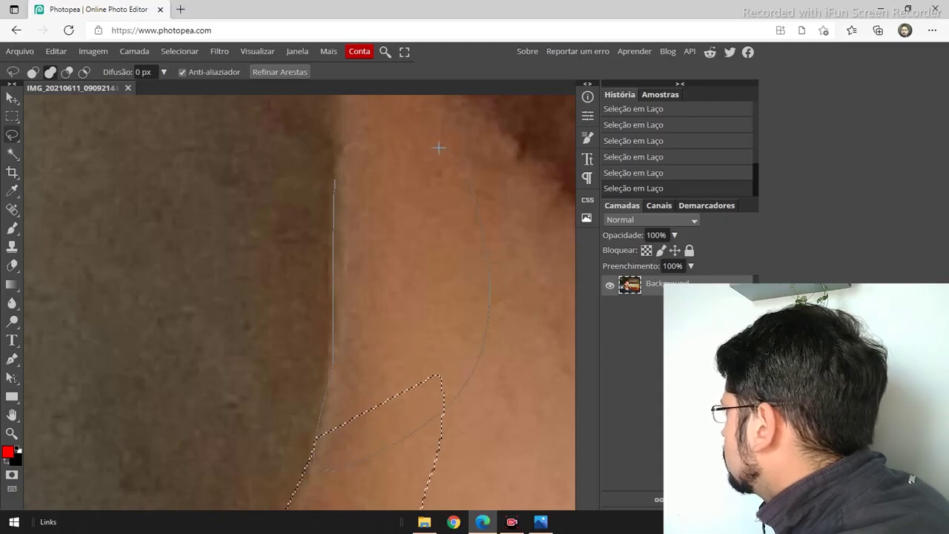
{"action": "left_click_drag", "start_coordinate": [371, 159], "coordinate": [392, 407]}
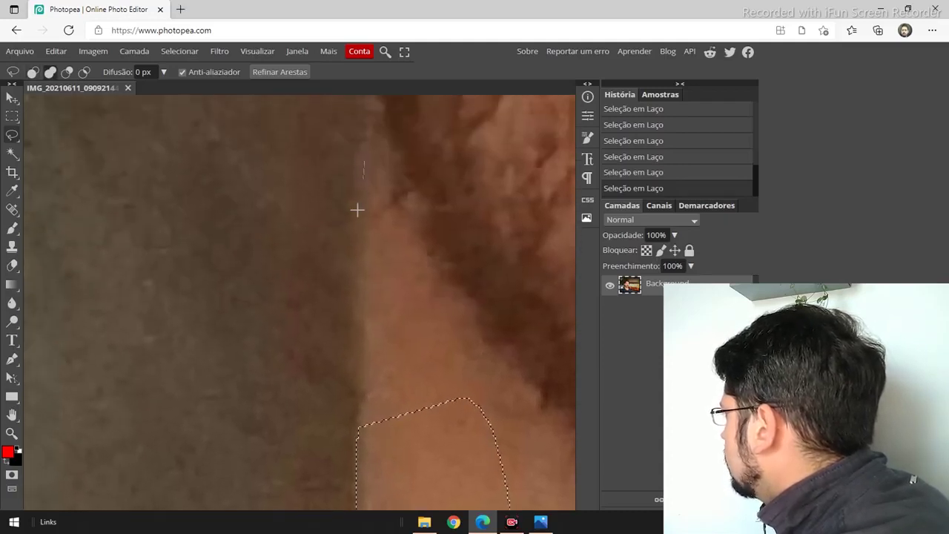
{"action": "left_click_drag", "start_coordinate": [357, 210], "coordinate": [347, 371]}
{"action": "left_click_drag", "start_coordinate": [397, 464], "coordinate": [482, 199]}
{"action": "mouse_move", "coordinate": [362, 235]}
{"action": "left_mouse_down"}
{"action": "mouse_move", "coordinate": [364, 371]}
{"action": "mouse_move", "coordinate": [337, 403]}
{"action": "mouse_move", "coordinate": [302, 230]}
{"action": "left_mouse_up"}
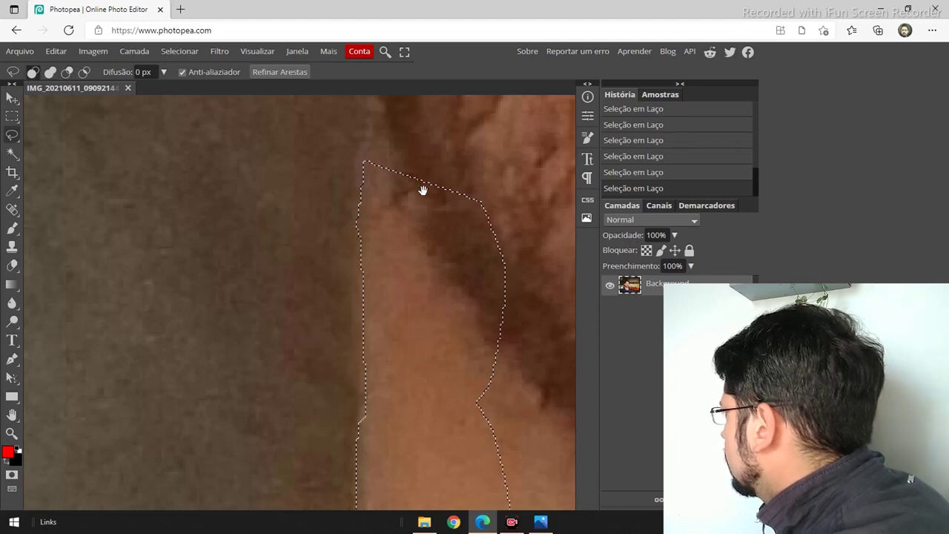
Step: Extend the Lasso selection along the beard's edge up to the earlobe
{"action": "left_click_drag", "start_coordinate": [424, 191], "coordinate": [399, 462]}
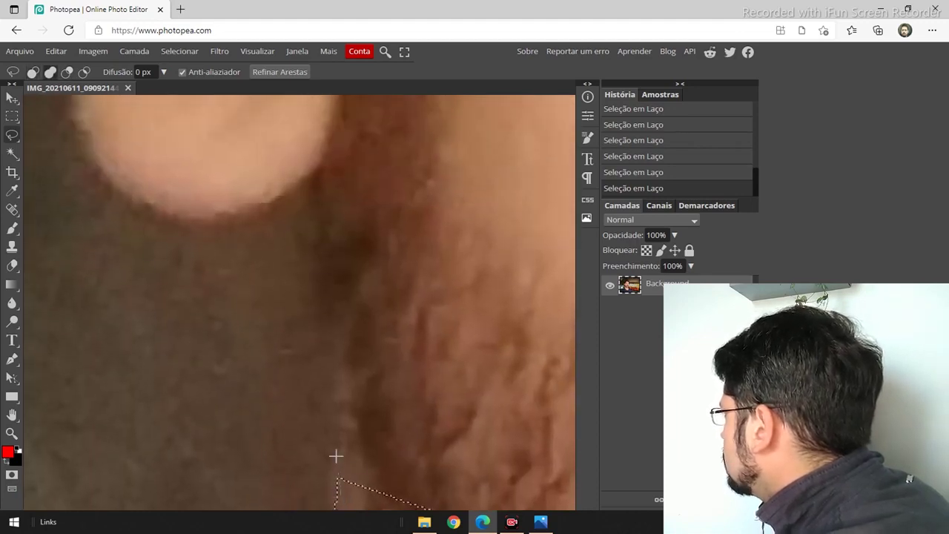
{"action": "mouse_move", "coordinate": [333, 361]}
{"action": "left_mouse_down"}
{"action": "mouse_move", "coordinate": [311, 191]}
{"action": "mouse_move", "coordinate": [326, 168]}
{"action": "mouse_move", "coordinate": [445, 250]}
{"action": "mouse_move", "coordinate": [508, 371]}
{"action": "mouse_move", "coordinate": [534, 439]}
{"action": "left_mouse_up"}
{"action": "scroll", "coordinate": [379, 275], "scroll_direction": "left", "scroll_amount": 3}
{"action": "scroll", "coordinate": [403, 247], "scroll_direction": "down", "scroll_amount": 3}
{"action": "key", "text": "shift"}
{"action": "mouse_move", "coordinate": [398, 344]}
{"action": "left_mouse_down"}
{"action": "mouse_move", "coordinate": [385, 460]}
{"action": "mouse_move", "coordinate": [547, 333]}
{"action": "mouse_move", "coordinate": [392, 225]}
{"action": "left_mouse_up"}
Step: Add the rounded earlobe to the Lasso selection
{"action": "scroll", "coordinate": [479, 371], "scroll_direction": "up", "scroll_amount": 3}
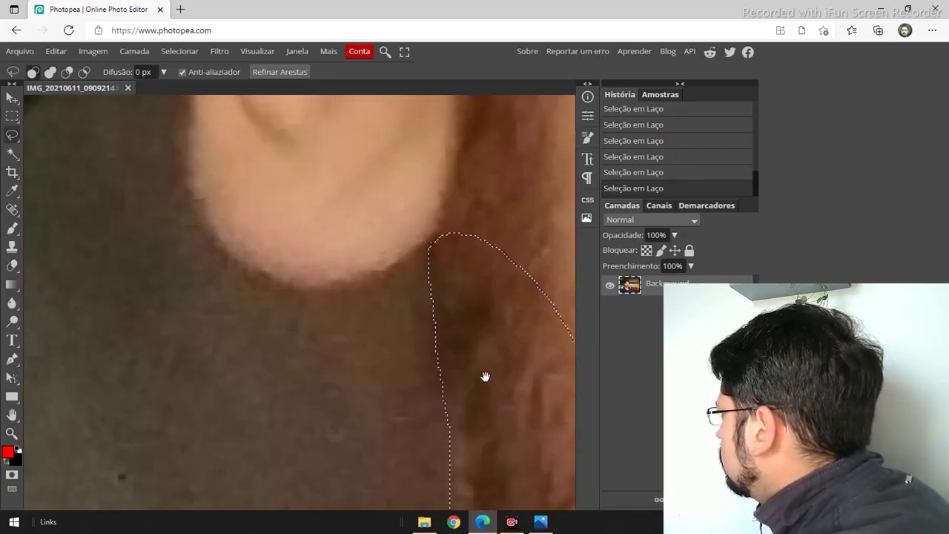
{"action": "key", "text": "shift"}
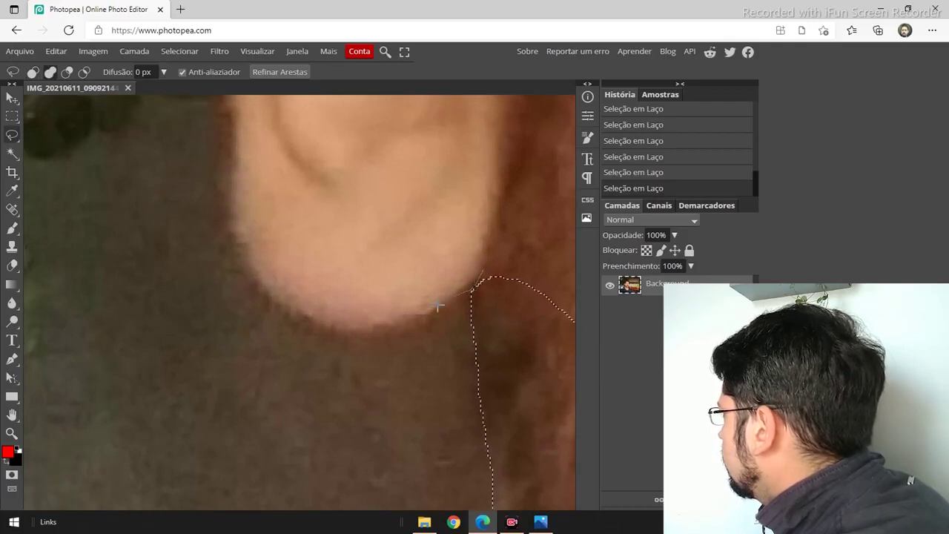
{"action": "mouse_move", "coordinate": [246, 249]}
{"action": "left_mouse_down"}
{"action": "mouse_move", "coordinate": [388, 127]}
{"action": "mouse_move", "coordinate": [534, 186]}
{"action": "mouse_move", "coordinate": [468, 248]}
{"action": "left_mouse_up"}
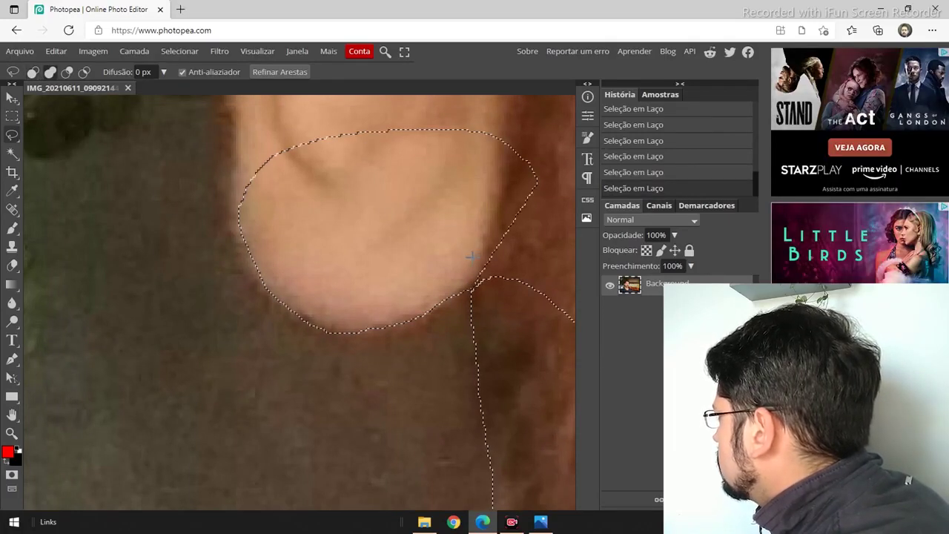
{"action": "mouse_move", "coordinate": [490, 309]}
{"action": "left_mouse_down"}
{"action": "mouse_move", "coordinate": [494, 175]}
{"action": "mouse_move", "coordinate": [508, 304]}
{"action": "mouse_move", "coordinate": [555, 300]}
{"action": "left_mouse_up"}
Step: Add the ear's outer edge above the lobe to the Lasso selection
{"action": "left_click_drag", "start_coordinate": [461, 153], "coordinate": [482, 339]}
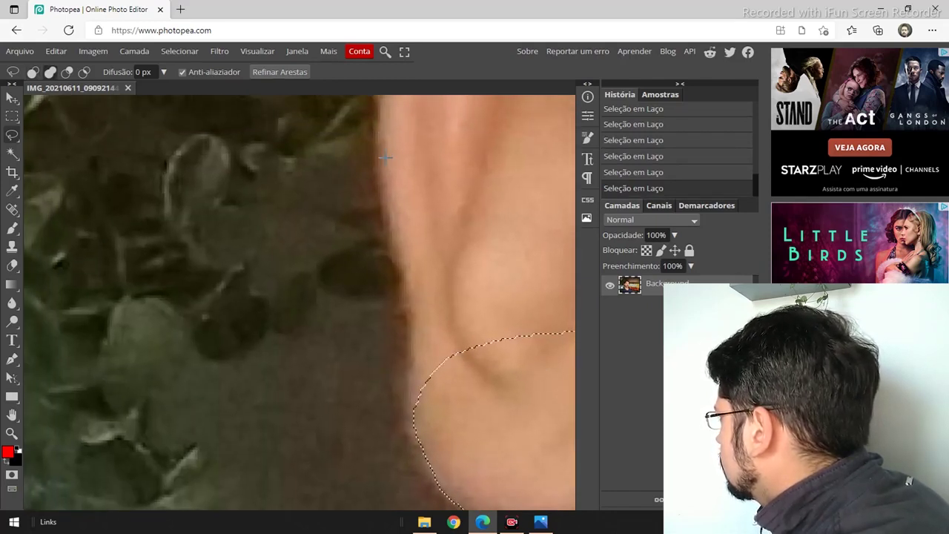
{"action": "mouse_move", "coordinate": [408, 429]}
{"action": "left_mouse_down"}
{"action": "mouse_move", "coordinate": [496, 272]}
{"action": "mouse_move", "coordinate": [384, 144]}
{"action": "left_mouse_up"}
{"action": "scroll", "coordinate": [394, 314], "scroll_direction": "up", "scroll_amount": 5}
{"action": "key", "text": "shift"}
{"action": "mouse_move", "coordinate": [389, 387]}
{"action": "left_mouse_down"}
{"action": "mouse_move", "coordinate": [502, 195]}
{"action": "mouse_move", "coordinate": [449, 153]}
{"action": "mouse_move", "coordinate": [394, 205]}
{"action": "left_mouse_up"}
Step: Add the top of the ear and the hair directly above it to the Lasso selection
{"action": "scroll", "coordinate": [450, 153], "scroll_direction": "down", "scroll_amount": 3}
{"action": "key", "text": "shift"}
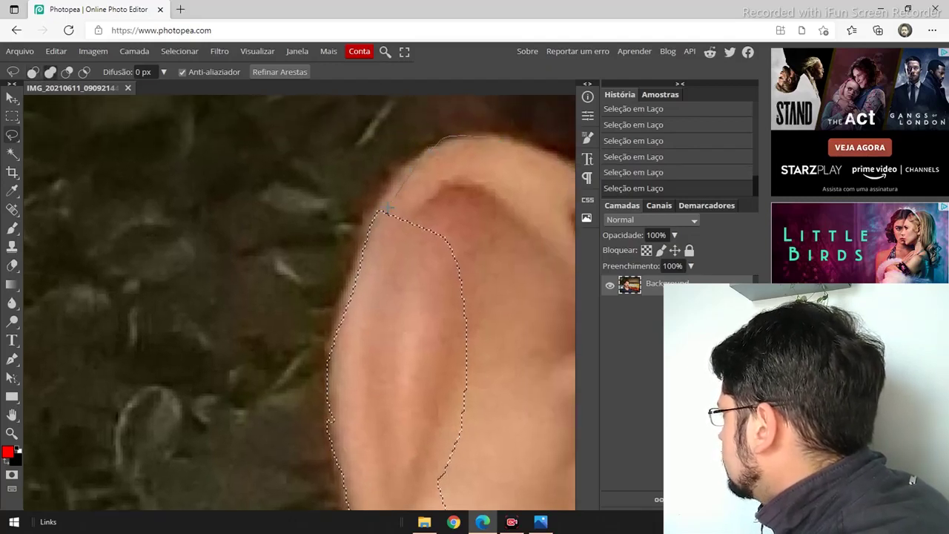
{"action": "mouse_move", "coordinate": [338, 385]}
{"action": "left_mouse_down"}
{"action": "mouse_move", "coordinate": [399, 432]}
{"action": "mouse_move", "coordinate": [487, 414]}
{"action": "mouse_move", "coordinate": [540, 263]}
{"action": "mouse_move", "coordinate": [535, 207]}
{"action": "mouse_move", "coordinate": [460, 265]}
{"action": "left_mouse_up"}
{"action": "key", "text": "space"}
{"action": "key", "text": "shift"}
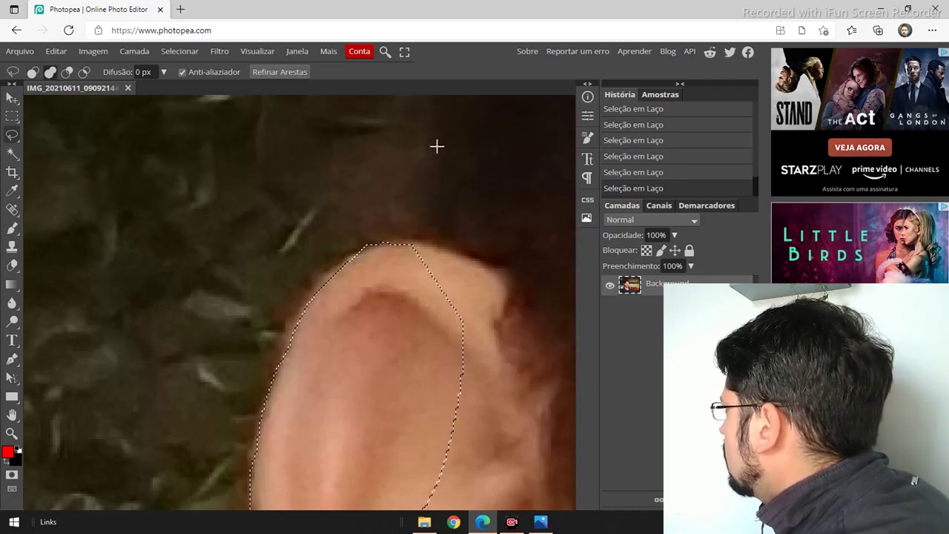
{"action": "mouse_move", "coordinate": [527, 388]}
{"action": "left_mouse_down"}
{"action": "mouse_move", "coordinate": [530, 210]}
{"action": "mouse_move", "coordinate": [502, 290]}
{"action": "mouse_move", "coordinate": [481, 413]}
{"action": "left_mouse_up"}
Step: Extend the Lasso selection upward along the dark hair edge beside the plant
{"action": "key", "text": "space"}
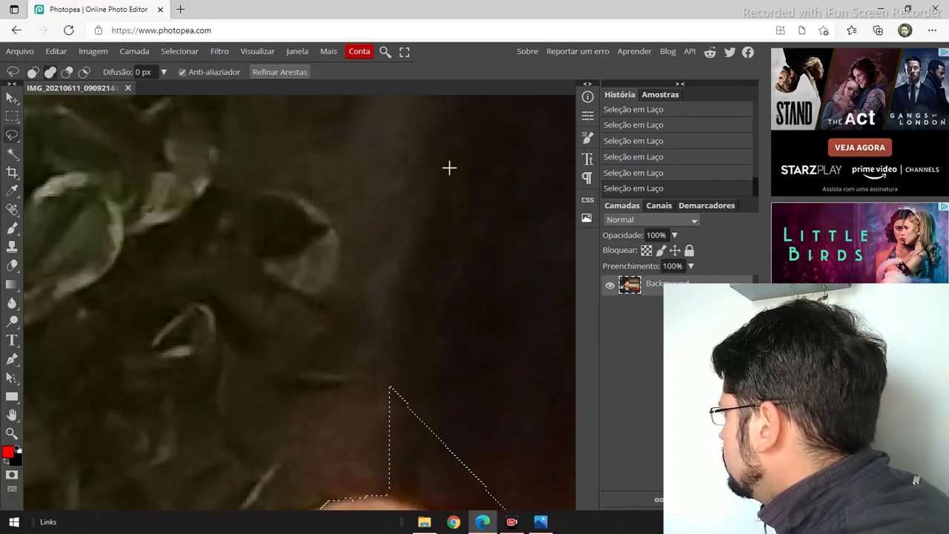
{"action": "left_click_drag", "start_coordinate": [443, 172], "coordinate": [392, 348]}
{"action": "mouse_move", "coordinate": [393, 413]}
{"action": "left_mouse_down"}
{"action": "mouse_move", "coordinate": [536, 178]}
{"action": "mouse_move", "coordinate": [504, 178]}
{"action": "left_mouse_up"}
{"action": "key", "text": "space"}
{"action": "left_click_drag", "start_coordinate": [508, 127], "coordinate": [474, 360]}
{"action": "mouse_move", "coordinate": [435, 155]}
{"action": "left_mouse_down"}
{"action": "mouse_move", "coordinate": [413, 422]}
{"action": "mouse_move", "coordinate": [463, 443]}
{"action": "mouse_move", "coordinate": [541, 400]}
{"action": "mouse_move", "coordinate": [532, 147]}
{"action": "mouse_move", "coordinate": [464, 248]}
{"action": "mouse_move", "coordinate": [434, 332]}
{"action": "left_mouse_up"}
Step: Add the hair's outline against the wall on the upper side of the head to the Lasso selection
{"action": "key", "text": "space"}
{"action": "mouse_move", "coordinate": [467, 226]}
{"action": "left_mouse_down"}
{"action": "mouse_move", "coordinate": [408, 257]}
{"action": "mouse_move", "coordinate": [366, 341]}
{"action": "mouse_move", "coordinate": [454, 428]}
{"action": "mouse_move", "coordinate": [535, 252]}
{"action": "mouse_move", "coordinate": [248, 275]}
{"action": "mouse_move", "coordinate": [169, 418]}
{"action": "mouse_move", "coordinate": [386, 275]}
{"action": "mouse_move", "coordinate": [381, 265]}
{"action": "left_mouse_up"}
{"action": "key", "text": "space"}
{"action": "key", "text": "space"}
{"action": "mouse_move", "coordinate": [326, 182]}
{"action": "left_mouse_down"}
{"action": "mouse_move", "coordinate": [340, 401]}
{"action": "mouse_move", "coordinate": [346, 339]}
{"action": "mouse_move", "coordinate": [328, 307]}
{"action": "left_mouse_up"}
{"action": "left_click_drag", "start_coordinate": [299, 198], "coordinate": [261, 243]}
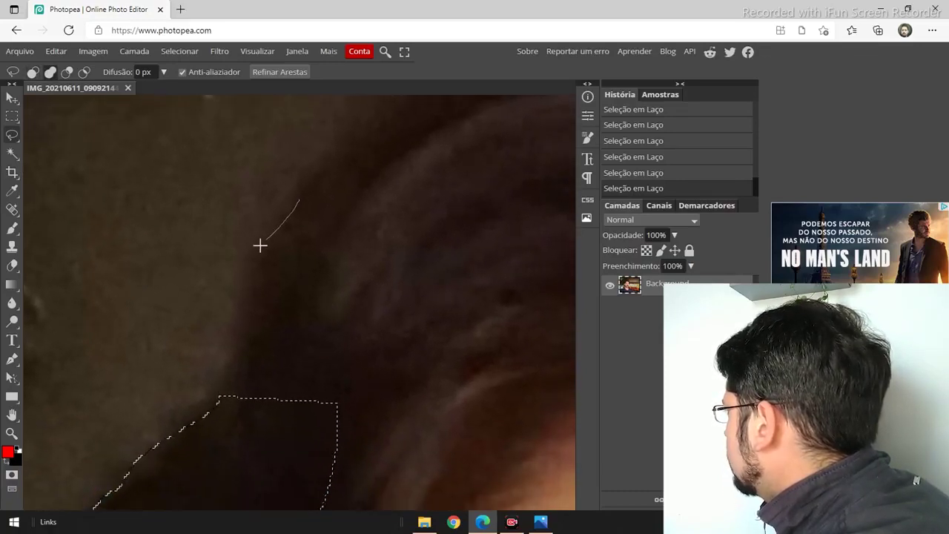
{"action": "mouse_move", "coordinate": [242, 295]}
{"action": "left_mouse_down"}
{"action": "mouse_move", "coordinate": [227, 388]}
{"action": "mouse_move", "coordinate": [377, 470]}
{"action": "mouse_move", "coordinate": [472, 291]}
{"action": "left_mouse_up"}
Step: Extend the Lasso selection along the dark hair edge from above the ear toward the top of the head
{"action": "key", "text": "space"}
{"action": "left_click_drag", "start_coordinate": [420, 266], "coordinate": [323, 403]}
{"action": "mouse_move", "coordinate": [289, 251]}
{"action": "left_mouse_down"}
{"action": "mouse_move", "coordinate": [218, 317]}
{"action": "mouse_move", "coordinate": [213, 423]}
{"action": "mouse_move", "coordinate": [396, 428]}
{"action": "mouse_move", "coordinate": [439, 311]}
{"action": "left_mouse_up"}
{"action": "left_click_drag", "start_coordinate": [381, 284], "coordinate": [290, 345]}
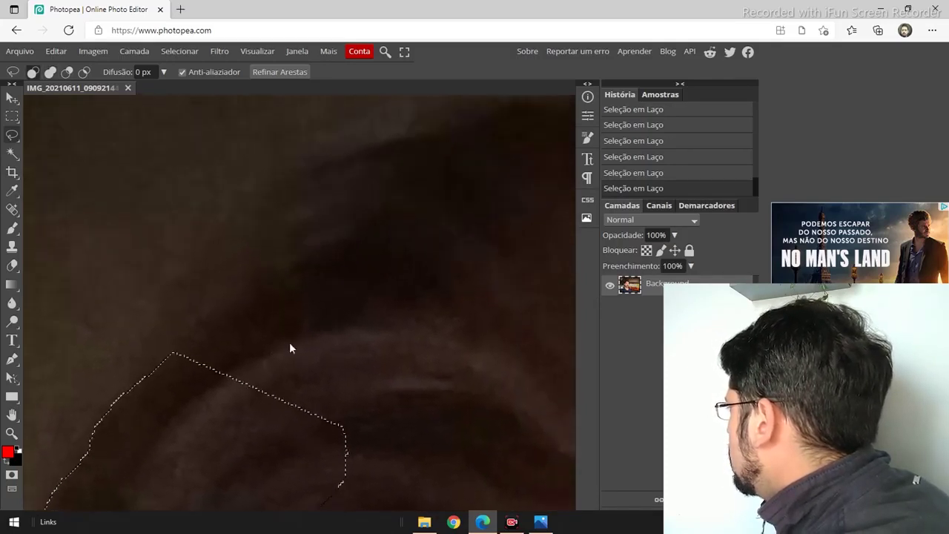
{"action": "mouse_move", "coordinate": [342, 215]}
{"action": "left_mouse_down"}
{"action": "mouse_move", "coordinate": [189, 334]}
{"action": "mouse_move", "coordinate": [170, 391]}
{"action": "mouse_move", "coordinate": [447, 299]}
{"action": "left_mouse_up"}
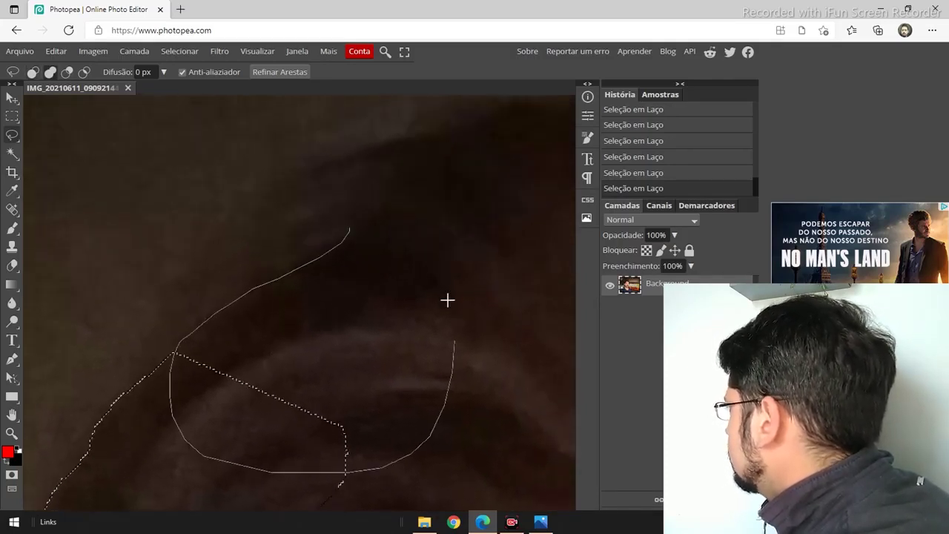
{"action": "key", "text": "space"}
{"action": "left_click_drag", "start_coordinate": [389, 290], "coordinate": [305, 372]}
{"action": "mouse_move", "coordinate": [277, 262]}
{"action": "left_mouse_down"}
{"action": "mouse_move", "coordinate": [228, 298]}
{"action": "mouse_move", "coordinate": [180, 418]}
{"action": "mouse_move", "coordinate": [399, 385]}
{"action": "mouse_move", "coordinate": [368, 255]}
{"action": "left_mouse_up"}
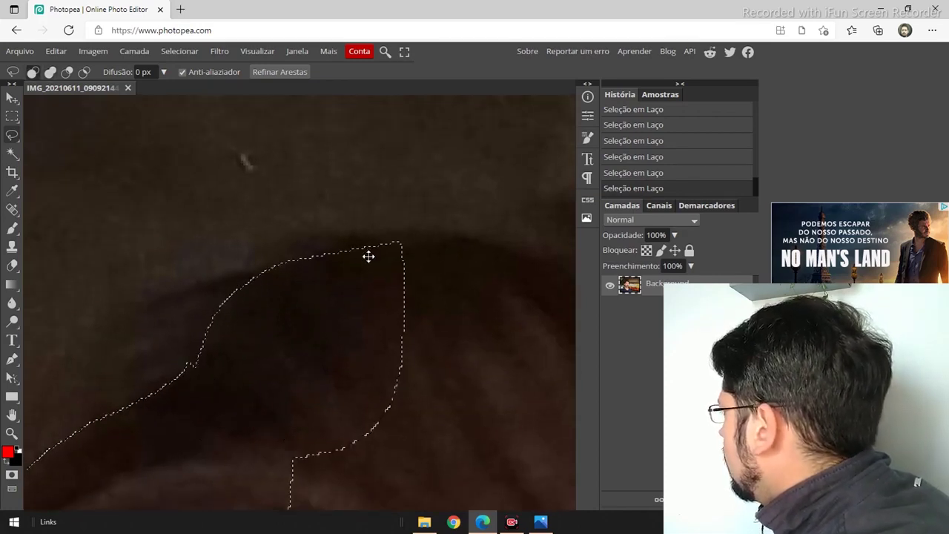
Step: Add the first stretch of the hair's top edge against the wall to the Lasso selection
{"action": "key", "text": "space"}
{"action": "left_click_drag", "start_coordinate": [434, 311], "coordinate": [231, 248]}
{"action": "mouse_move", "coordinate": [187, 163]}
{"action": "left_mouse_down"}
{"action": "mouse_move", "coordinate": [394, 191]}
{"action": "mouse_move", "coordinate": [394, 417]}
{"action": "mouse_move", "coordinate": [124, 277]}
{"action": "mouse_move", "coordinate": [181, 162]}
{"action": "left_mouse_up"}
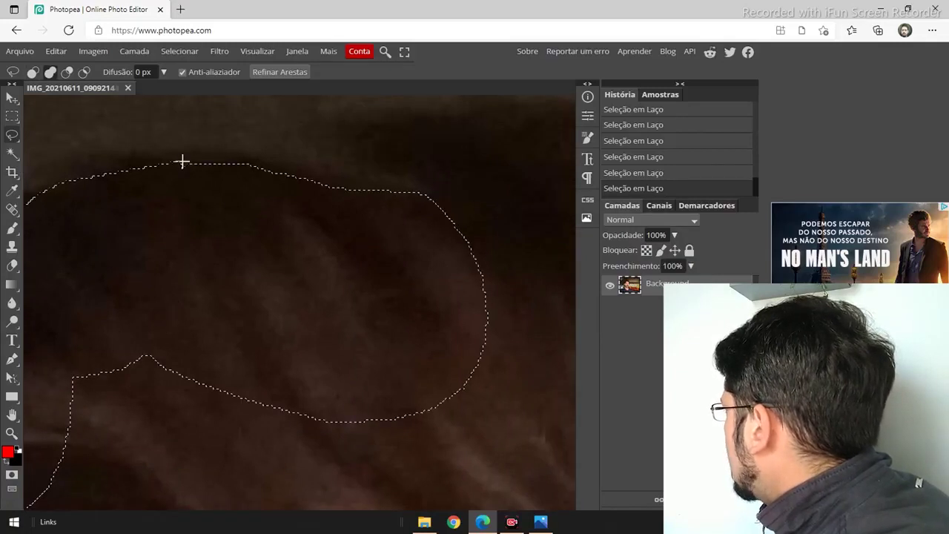
{"action": "scroll", "coordinate": [375, 231], "scroll_direction": "down", "scroll_amount": 5}
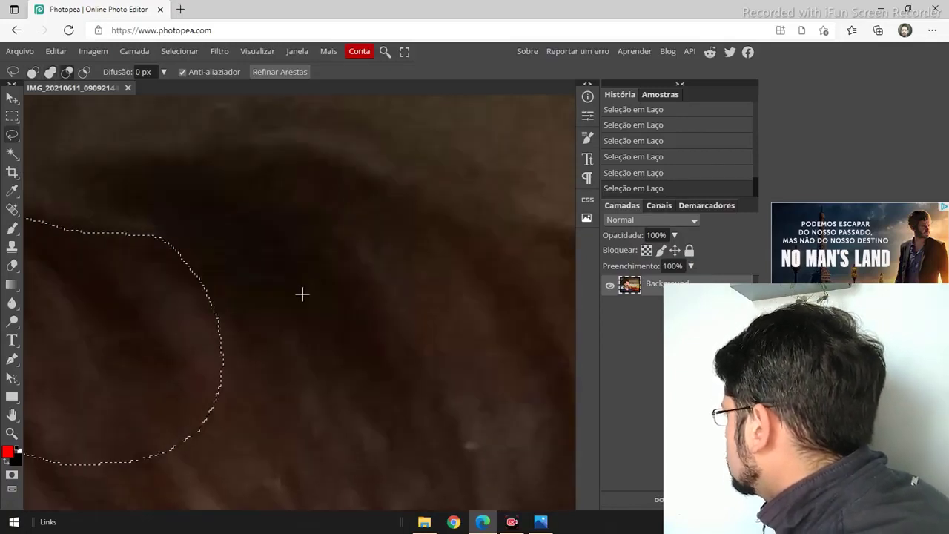
{"action": "key", "text": "space"}
{"action": "left_click_drag", "start_coordinate": [245, 340], "coordinate": [398, 259]}
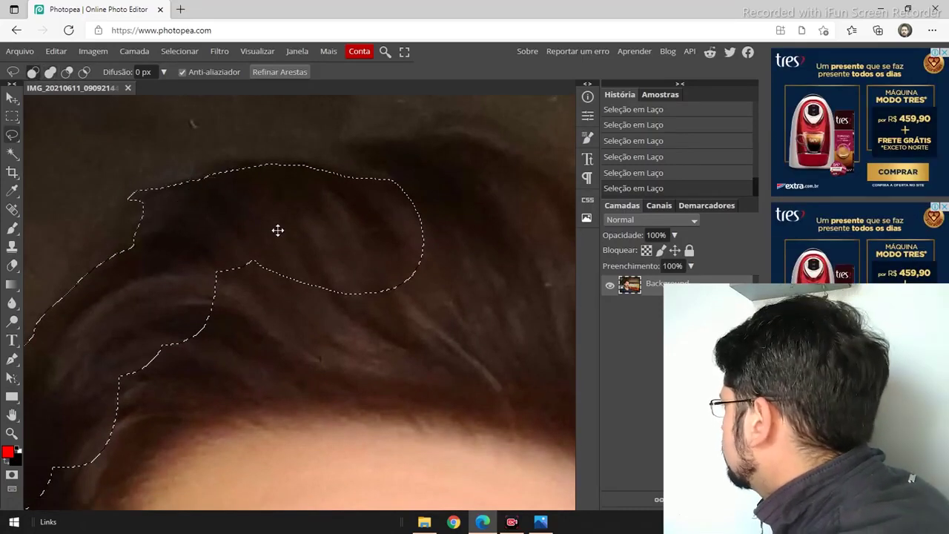
Step: Continue the Lasso selection over the crown to where the hair starts curving down on the poster side
{"action": "scroll", "coordinate": [344, 294], "scroll_direction": "right", "scroll_amount": 3}
{"action": "scroll", "coordinate": [344, 295], "scroll_direction": "up", "scroll_amount": 2}
{"action": "key", "text": "shift"}
{"action": "mouse_move", "coordinate": [286, 223]}
{"action": "left_mouse_down"}
{"action": "mouse_move", "coordinate": [322, 320]}
{"action": "mouse_move", "coordinate": [434, 231]}
{"action": "mouse_move", "coordinate": [349, 185]}
{"action": "mouse_move", "coordinate": [268, 189]}
{"action": "mouse_move", "coordinate": [251, 195]}
{"action": "mouse_move", "coordinate": [328, 240]}
{"action": "mouse_move", "coordinate": [390, 298]}
{"action": "mouse_move", "coordinate": [186, 334]}
{"action": "left_mouse_up"}
{"action": "scroll", "coordinate": [265, 290], "scroll_direction": "right", "scroll_amount": 5}
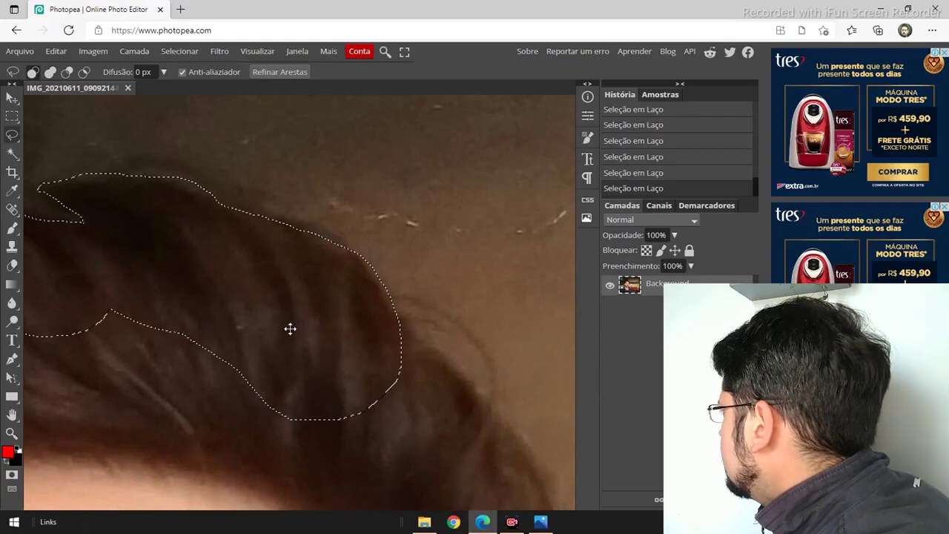
Step: Add the hair curving down from the crown on the poster side to the Lasso selection
{"action": "scroll", "coordinate": [270, 319], "scroll_direction": "right", "scroll_amount": 4}
{"action": "scroll", "coordinate": [271, 319], "scroll_direction": "down", "scroll_amount": 3}
{"action": "left_click_drag", "start_coordinate": [285, 242], "coordinate": [357, 313]}
{"action": "mouse_move", "coordinate": [384, 387]}
{"action": "left_mouse_down"}
{"action": "mouse_move", "coordinate": [125, 316]}
{"action": "mouse_move", "coordinate": [285, 386]}
{"action": "left_mouse_up"}
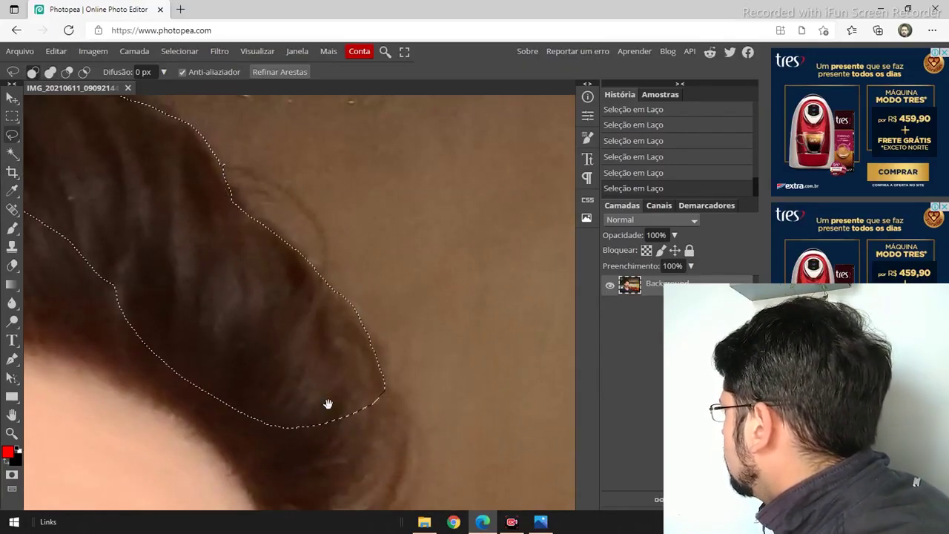
{"action": "scroll", "coordinate": [220, 190], "scroll_direction": "down", "scroll_amount": 5}
{"action": "mouse_move", "coordinate": [234, 168]}
{"action": "left_mouse_down"}
{"action": "mouse_move", "coordinate": [259, 213]}
{"action": "mouse_move", "coordinate": [229, 392]}
{"action": "mouse_move", "coordinate": [142, 410]}
{"action": "mouse_move", "coordinate": [88, 173]}
{"action": "mouse_move", "coordinate": [106, 131]}
{"action": "left_mouse_up"}
Step: Add the temple hair and sideburn beside the yellow poster to the Lasso selection
{"action": "scroll", "coordinate": [271, 220], "scroll_direction": "down", "scroll_amount": 5}
{"action": "scroll", "coordinate": [272, 221], "scroll_direction": "left", "scroll_amount": 2}
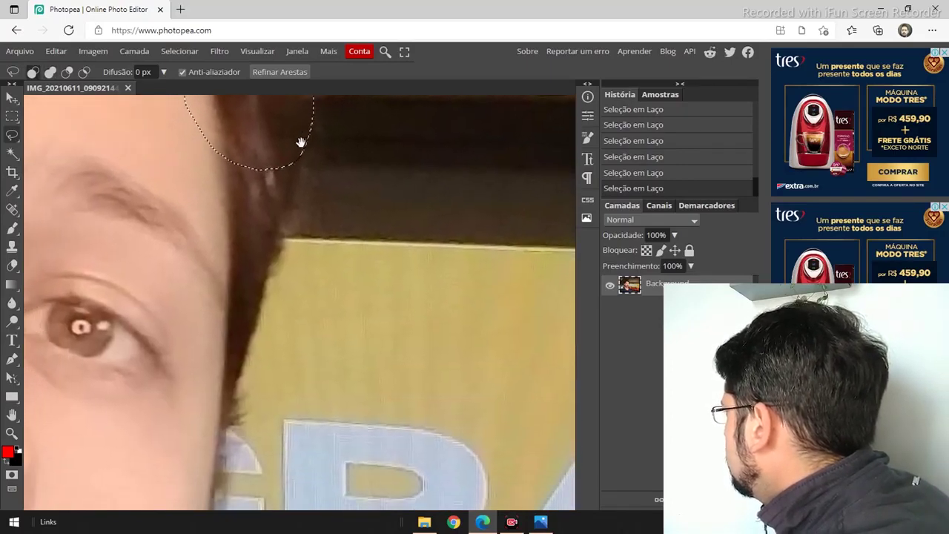
{"action": "left_click_drag", "start_coordinate": [300, 152], "coordinate": [265, 296]}
{"action": "mouse_move", "coordinate": [239, 376]}
{"action": "left_mouse_down"}
{"action": "mouse_move", "coordinate": [165, 320]}
{"action": "mouse_move", "coordinate": [177, 135]}
{"action": "left_mouse_up"}
{"action": "scroll", "coordinate": [197, 351], "scroll_direction": "down", "scroll_amount": 5}
{"action": "scroll", "coordinate": [232, 406], "scroll_direction": "up", "scroll_amount": 5}
{"action": "scroll", "coordinate": [232, 406], "scroll_direction": "up", "scroll_amount": 1}
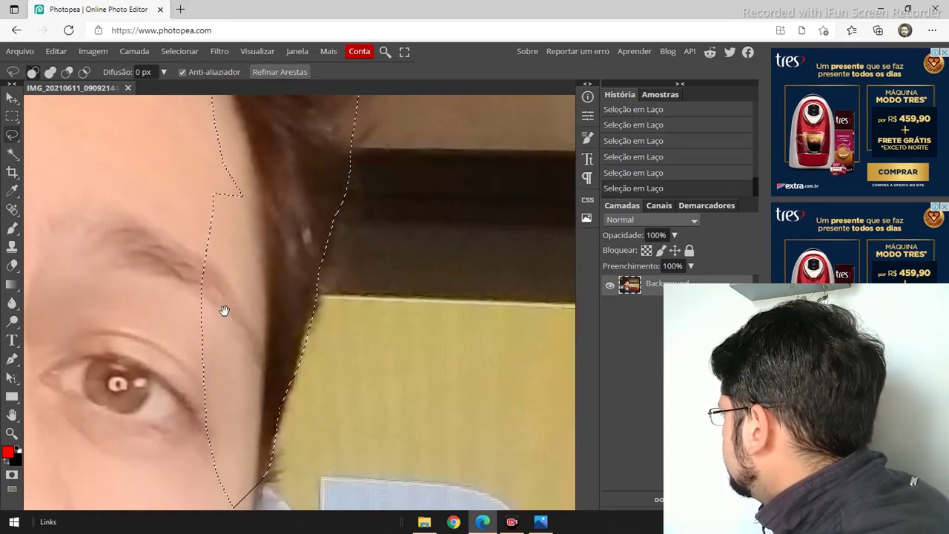
Step: Extend the Lasso selection down the cheek and the side of the beard beside the poster lettering
{"action": "scroll", "coordinate": [240, 361], "scroll_direction": "down", "scroll_amount": 5}
{"action": "key", "text": "shift"}
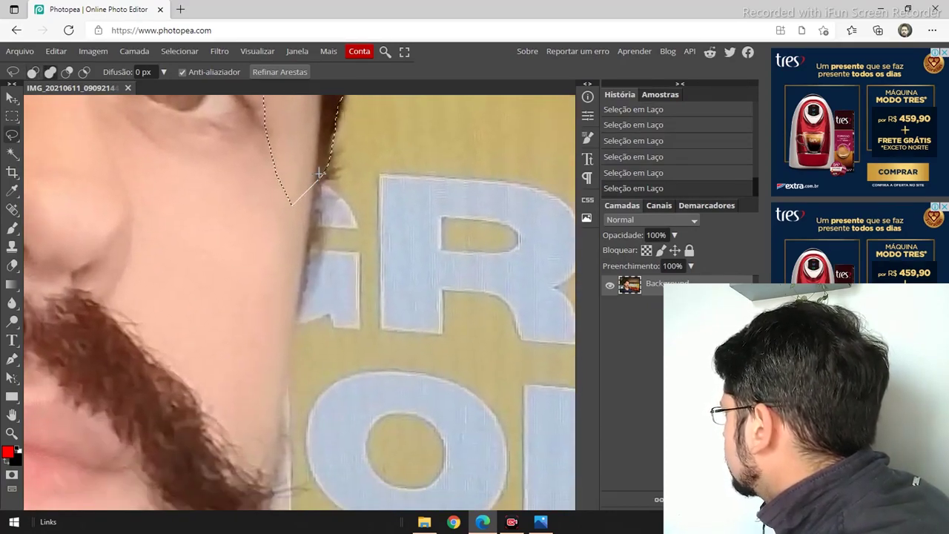
{"action": "mouse_move", "coordinate": [286, 371]}
{"action": "left_mouse_down"}
{"action": "mouse_move", "coordinate": [205, 250]}
{"action": "mouse_move", "coordinate": [212, 145]}
{"action": "left_mouse_up"}
{"action": "scroll", "coordinate": [263, 141], "scroll_direction": "down", "scroll_amount": 5}
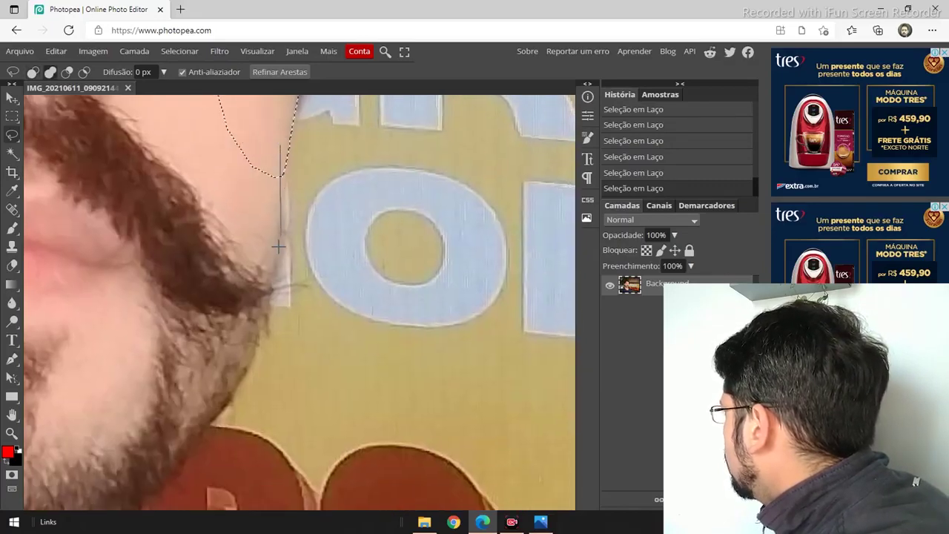
{"action": "left_click_drag", "start_coordinate": [229, 247], "coordinate": [412, 94]}
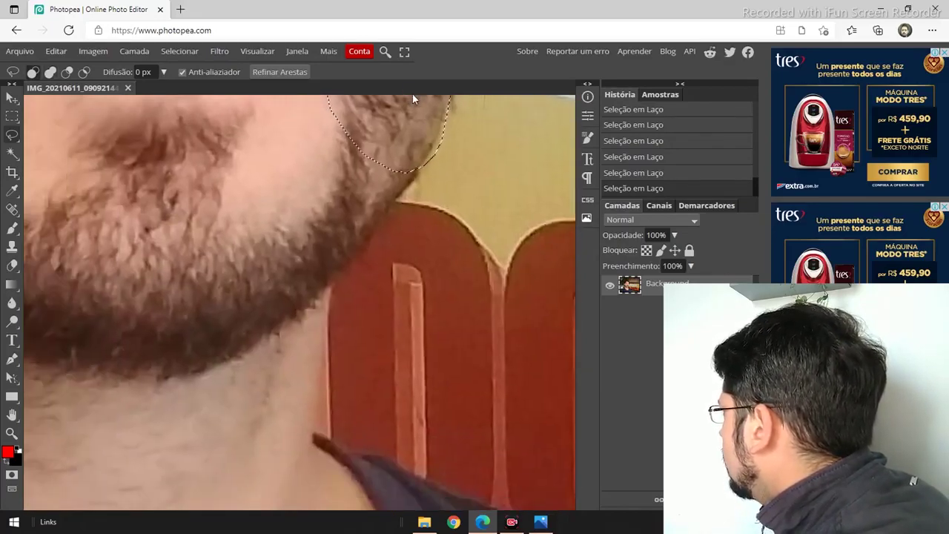
Step: Add the lower jawline and the side of the neck down to the shirt collar to the Lasso selection
{"action": "mouse_move", "coordinate": [425, 165]}
{"action": "left_mouse_down"}
{"action": "mouse_move", "coordinate": [339, 262]}
{"action": "mouse_move", "coordinate": [254, 148]}
{"action": "mouse_move", "coordinate": [364, 155]}
{"action": "left_mouse_up"}
{"action": "left_click_drag", "start_coordinate": [302, 244], "coordinate": [276, 113]}
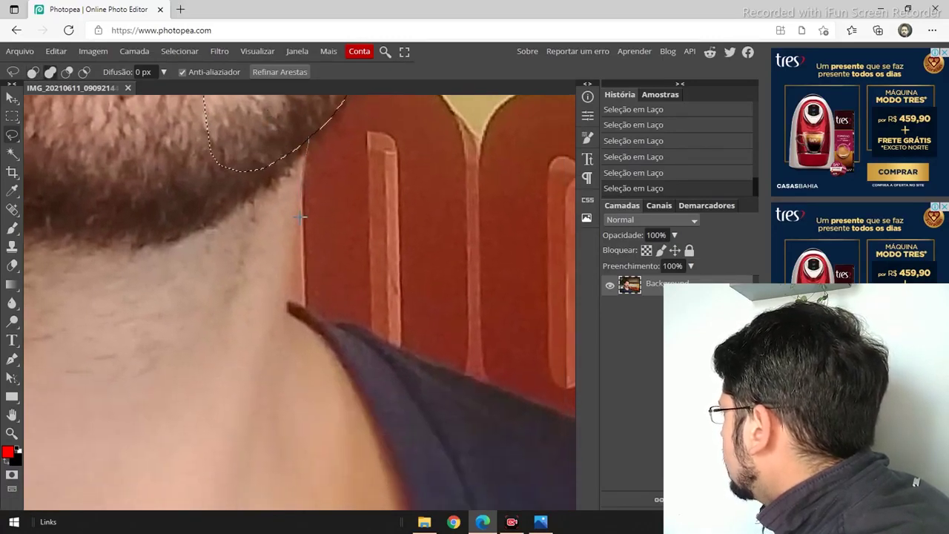
{"action": "mouse_move", "coordinate": [306, 276]}
{"action": "left_mouse_down"}
{"action": "mouse_move", "coordinate": [292, 326]}
{"action": "mouse_move", "coordinate": [141, 193]}
{"action": "mouse_move", "coordinate": [300, 141]}
{"action": "left_mouse_up"}
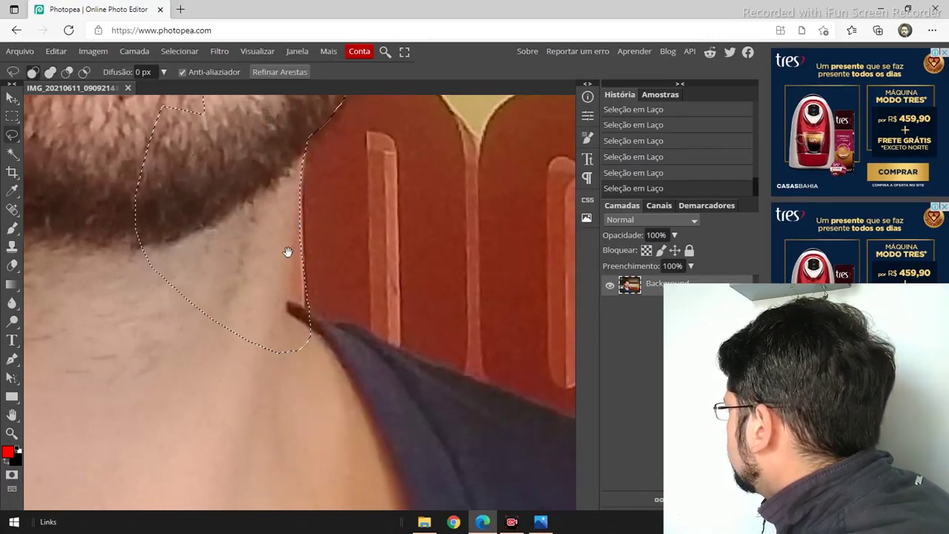
Step: Add the collar and the top of the shoulder against the red and orange poster to the Lasso selection
{"action": "left_click_drag", "start_coordinate": [373, 326], "coordinate": [239, 179]}
{"action": "mouse_move", "coordinate": [277, 206]}
{"action": "left_mouse_down"}
{"action": "mouse_move", "coordinate": [437, 269]}
{"action": "mouse_move", "coordinate": [227, 362]}
{"action": "mouse_move", "coordinate": [73, 160]}
{"action": "left_mouse_up"}
{"action": "mouse_move", "coordinate": [511, 259]}
{"action": "left_mouse_down"}
{"action": "mouse_move", "coordinate": [190, 218]}
{"action": "mouse_move", "coordinate": [186, 149]}
{"action": "mouse_move", "coordinate": [241, 232]}
{"action": "mouse_move", "coordinate": [274, 322]}
{"action": "left_mouse_up"}
{"action": "left_click_drag", "start_coordinate": [266, 216], "coordinate": [358, 236]}
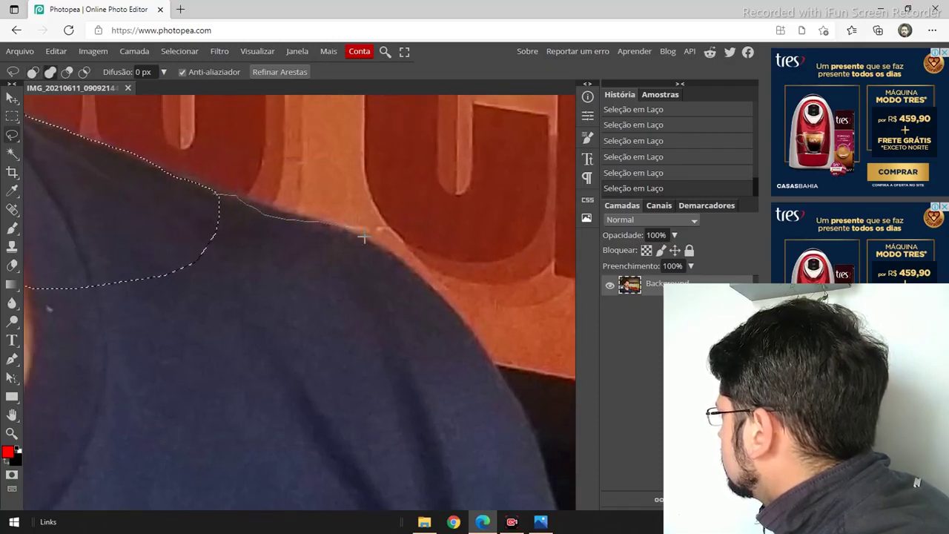
{"action": "mouse_move", "coordinate": [406, 434]}
{"action": "left_mouse_down"}
{"action": "mouse_move", "coordinate": [101, 220]}
{"action": "mouse_move", "coordinate": [240, 193]}
{"action": "mouse_move", "coordinate": [255, 205]}
{"action": "left_mouse_up"}
{"action": "left_click_drag", "start_coordinate": [474, 434], "coordinate": [374, 319]}
{"action": "key", "text": "shift"}
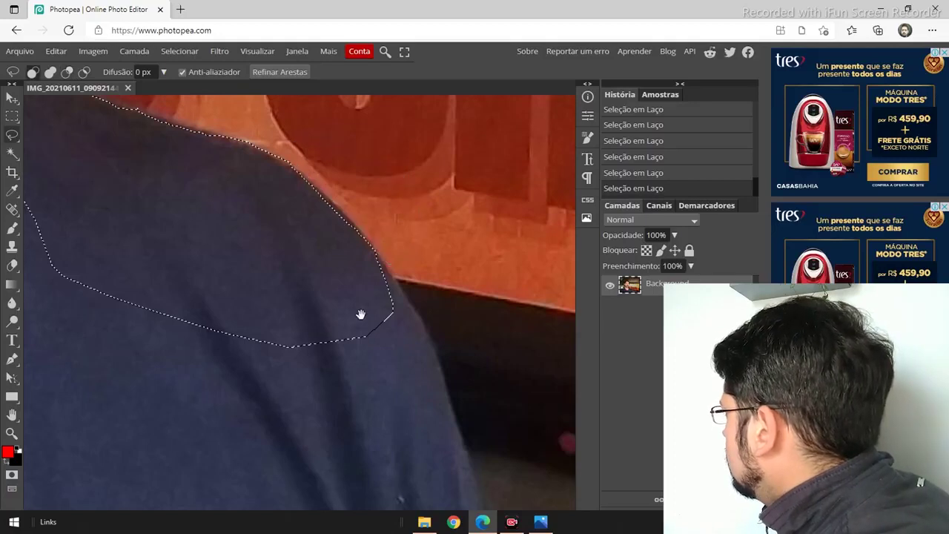
Step: Extend the Lasso selection down the sleeve's outer edge beside the TV to the photo's lower border
{"action": "left_click_drag", "start_coordinate": [360, 315], "coordinate": [314, 229]}
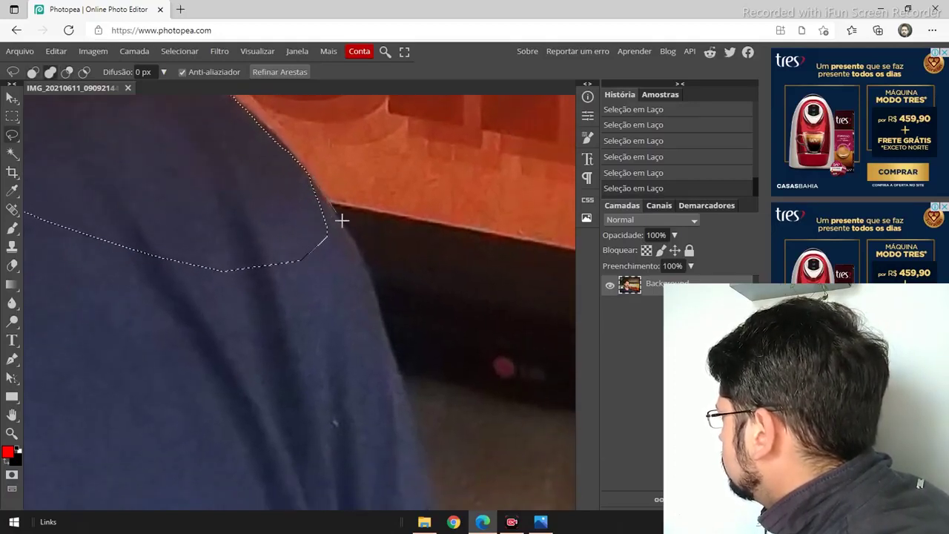
{"action": "left_click_drag", "start_coordinate": [365, 270], "coordinate": [382, 335]}
{"action": "left_click_drag", "start_coordinate": [387, 419], "coordinate": [392, 410]}
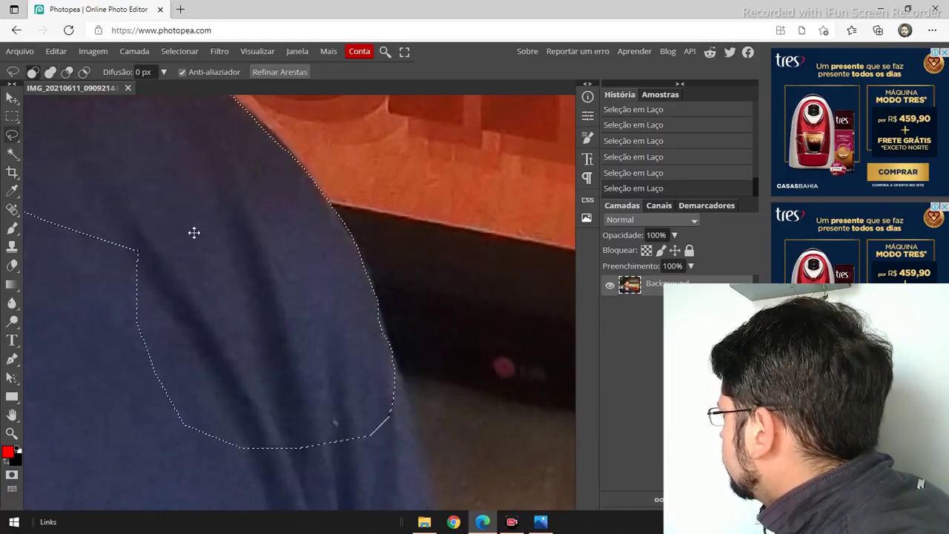
{"action": "scroll", "coordinate": [284, 244], "scroll_direction": "down", "scroll_amount": 3}
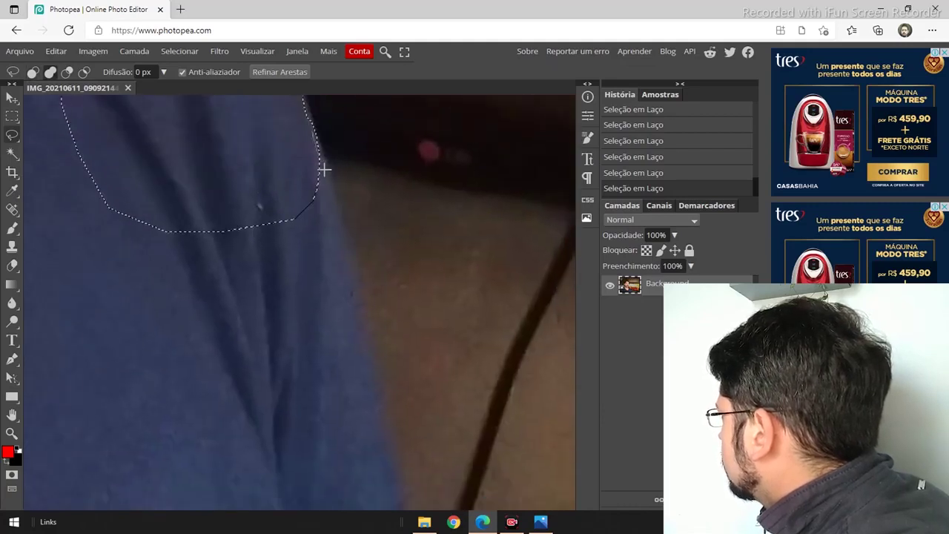
{"action": "mouse_move", "coordinate": [350, 247]}
{"action": "left_mouse_down"}
{"action": "mouse_move", "coordinate": [356, 324]}
{"action": "mouse_move", "coordinate": [260, 462]}
{"action": "mouse_move", "coordinate": [223, 215]}
{"action": "left_mouse_up"}
{"action": "left_click_drag", "start_coordinate": [268, 315], "coordinate": [268, 109]}
{"action": "key", "text": "shift"}
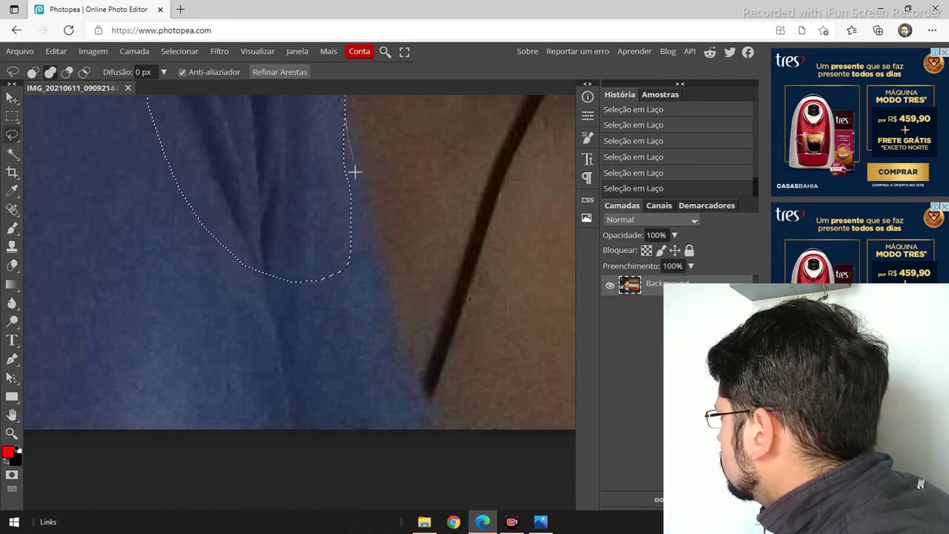
{"action": "mouse_move", "coordinate": [354, 172]}
{"action": "left_mouse_down"}
{"action": "mouse_move", "coordinate": [400, 349]}
{"action": "mouse_move", "coordinate": [437, 420]}
{"action": "mouse_move", "coordinate": [199, 421]}
{"action": "mouse_move", "coordinate": [192, 101]}
{"action": "left_mouse_up"}
Step: Add the whole shirt, neck and chin area to the Lasso selection, looping beyond the photo's lower border
{"action": "scroll", "coordinate": [218, 314], "scroll_direction": "down", "scroll_amount": 5}
{"action": "key", "text": "alt"}
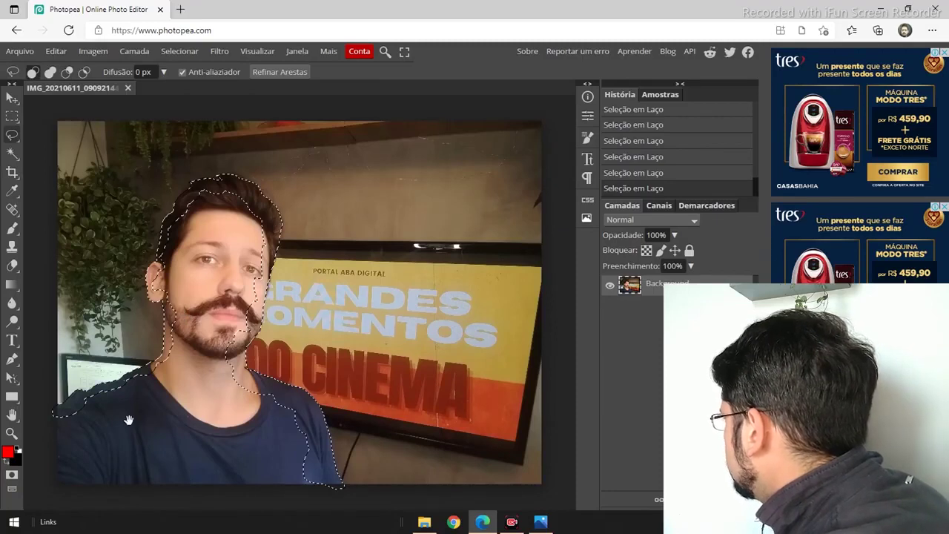
{"action": "left_click_drag", "start_coordinate": [128, 422], "coordinate": [213, 333]}
{"action": "mouse_move", "coordinate": [130, 328]}
{"action": "left_mouse_down"}
{"action": "mouse_move", "coordinate": [215, 449]}
{"action": "mouse_move", "coordinate": [412, 423]}
{"action": "left_mouse_up"}
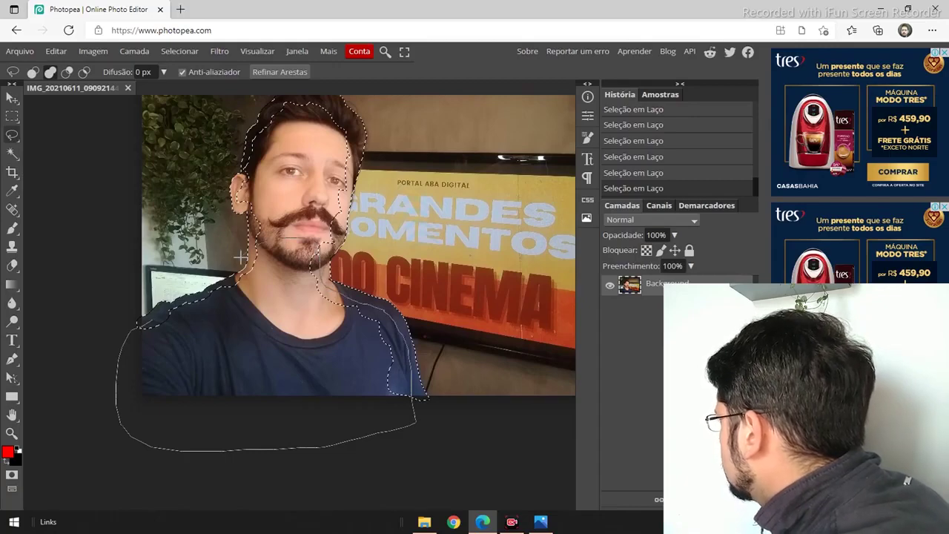
Step: Fill the unselected gap at the neck base and the shoulder beside the monitor with the Lasso
{"action": "scroll", "coordinate": [256, 267], "scroll_direction": "up", "scroll_amount": 3}
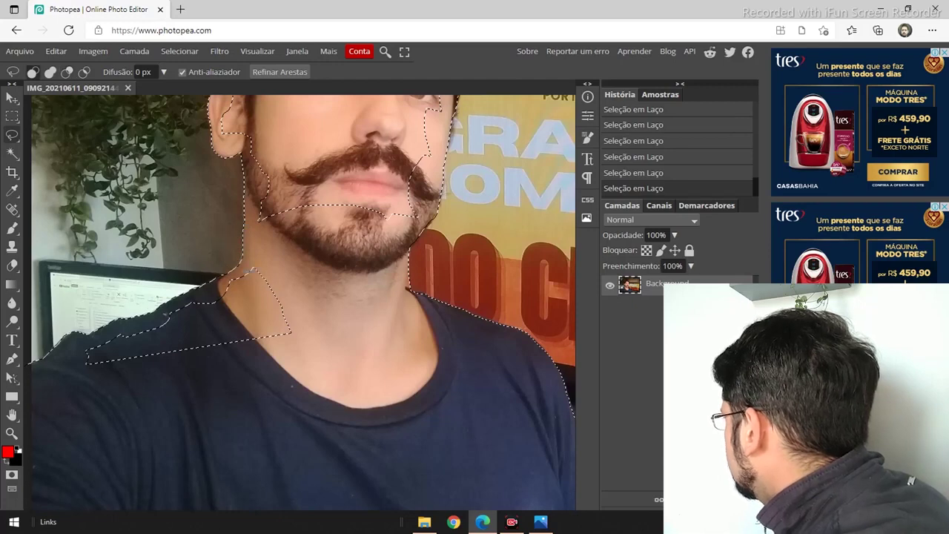
{"action": "left_click_drag", "start_coordinate": [77, 374], "coordinate": [301, 350]}
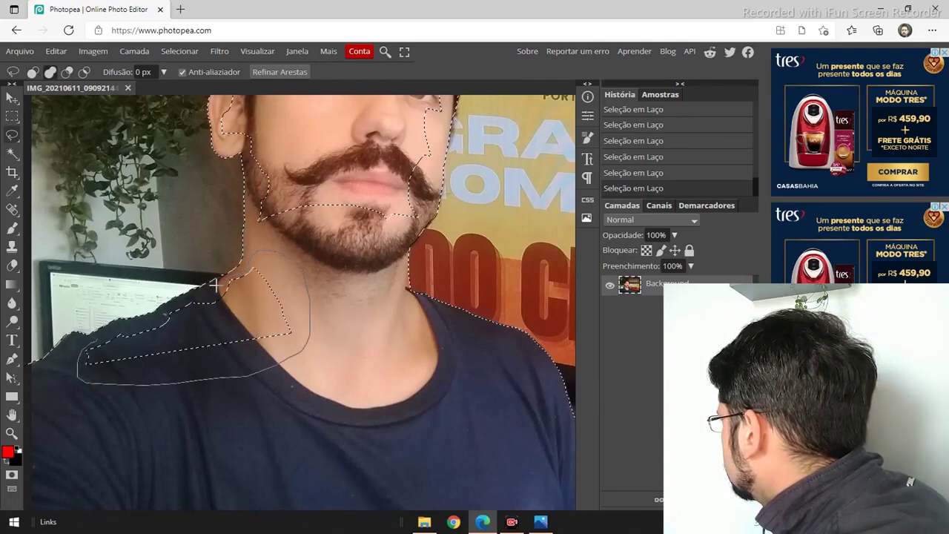
{"action": "left_click_drag", "start_coordinate": [154, 315], "coordinate": [92, 338]}
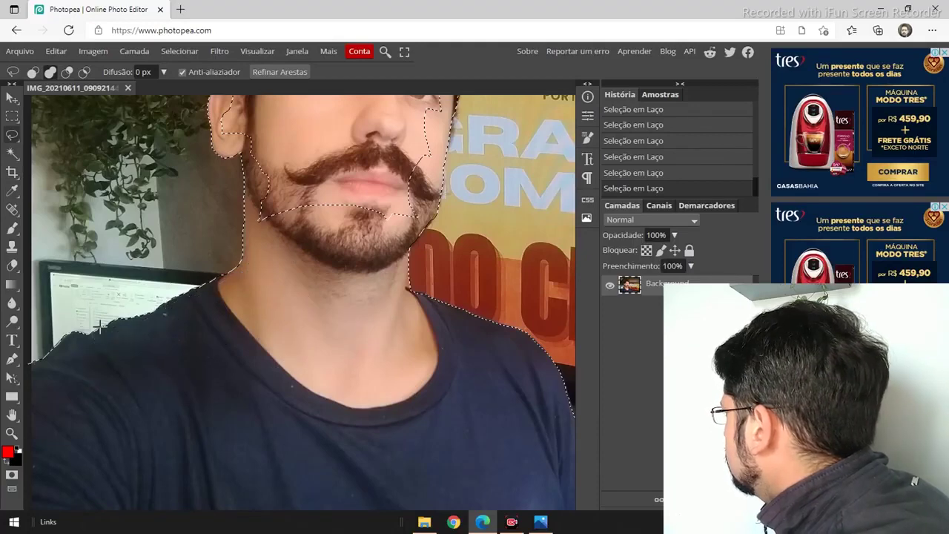
Step: Add the remaining inner areas of the face, ear, forehead and hair to the Lasso selection
{"action": "left_click_drag", "start_coordinate": [341, 206], "coordinate": [324, 349]}
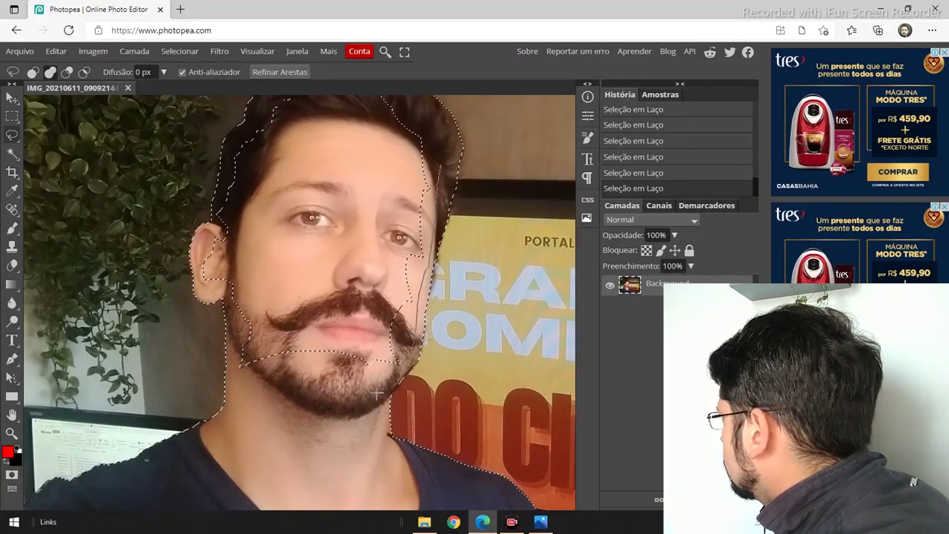
{"action": "mouse_move", "coordinate": [232, 317]}
{"action": "left_mouse_down"}
{"action": "mouse_move", "coordinate": [329, 173]}
{"action": "mouse_move", "coordinate": [420, 167]}
{"action": "left_mouse_up"}
{"action": "left_click_drag", "start_coordinate": [240, 199], "coordinate": [358, 243]}
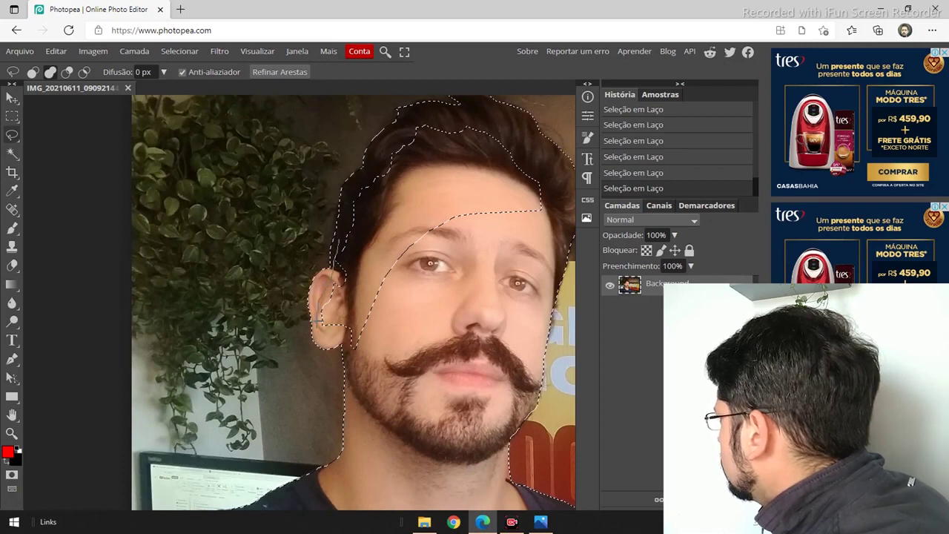
{"action": "left_click_drag", "start_coordinate": [455, 189], "coordinate": [456, 193]}
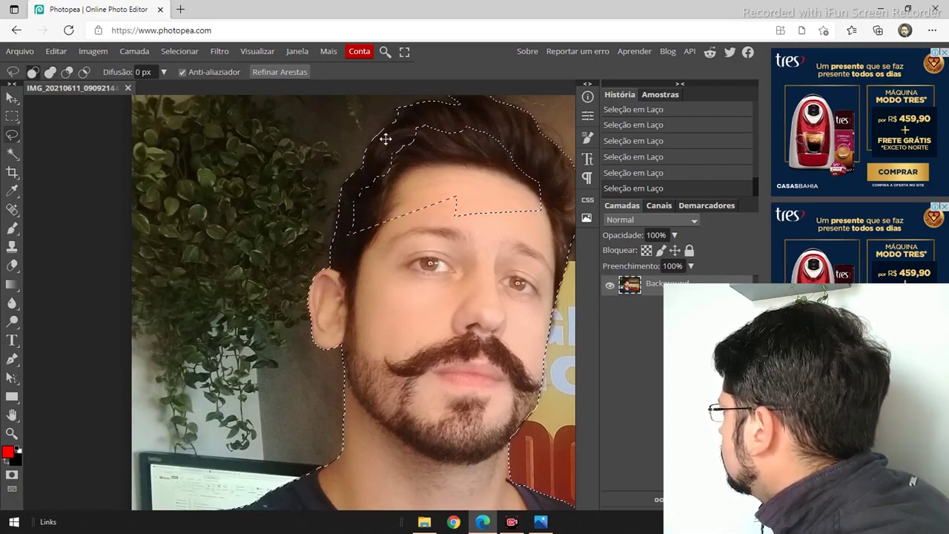
{"action": "mouse_move", "coordinate": [382, 152]}
{"action": "left_mouse_down"}
{"action": "mouse_move", "coordinate": [347, 212]}
{"action": "mouse_move", "coordinate": [356, 252]}
{"action": "mouse_move", "coordinate": [454, 248]}
{"action": "mouse_move", "coordinate": [532, 228]}
{"action": "mouse_move", "coordinate": [554, 209]}
{"action": "mouse_move", "coordinate": [555, 171]}
{"action": "mouse_move", "coordinate": [513, 129]}
{"action": "mouse_move", "coordinate": [437, 118]}
{"action": "mouse_move", "coordinate": [383, 149]}
{"action": "left_mouse_up"}
{"action": "key", "text": "ctrl+minus"}
{"action": "key", "text": "ctrl+minus"}
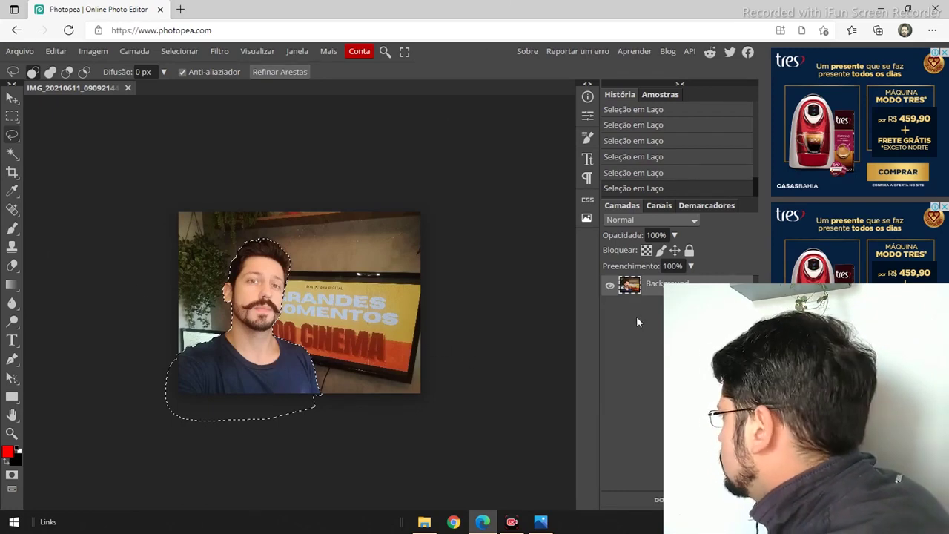
Step: Copy the selected man with Copy Merged and paste him as a new layer
{"action": "left_click", "coordinate": [59, 51]}
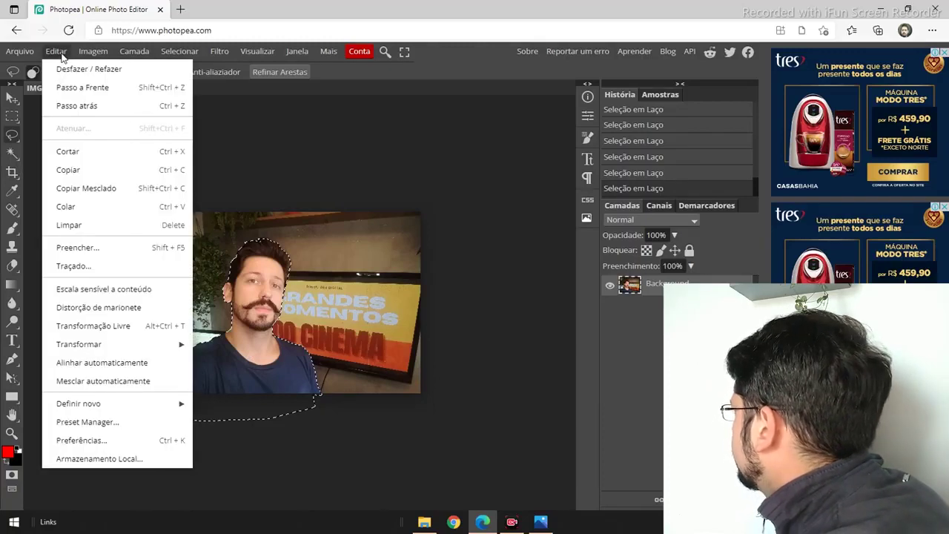
{"action": "left_click", "coordinate": [125, 191]}
{"action": "key", "text": "ctrl+v"}
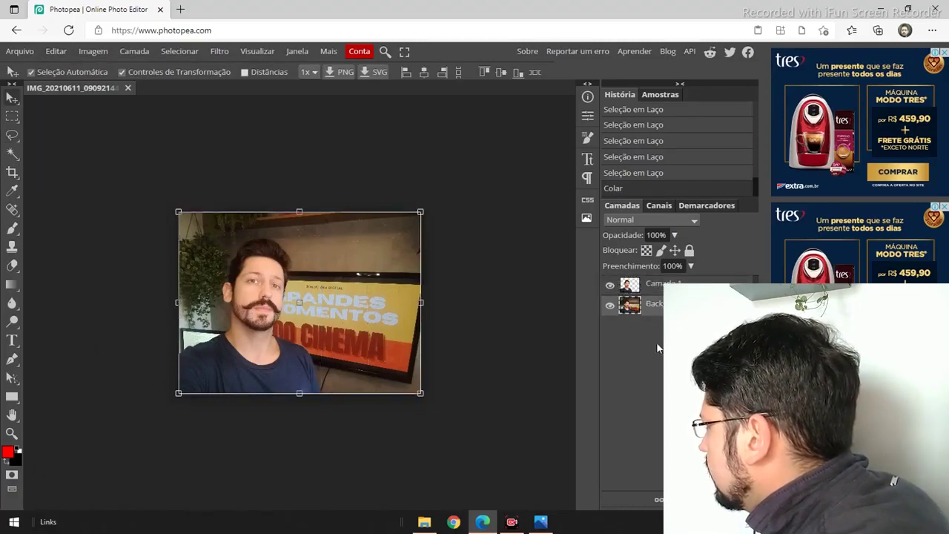
Step: Hide and show the pasted cutout layer and the background layer to compare them
{"action": "left_click", "coordinate": [610, 285]}
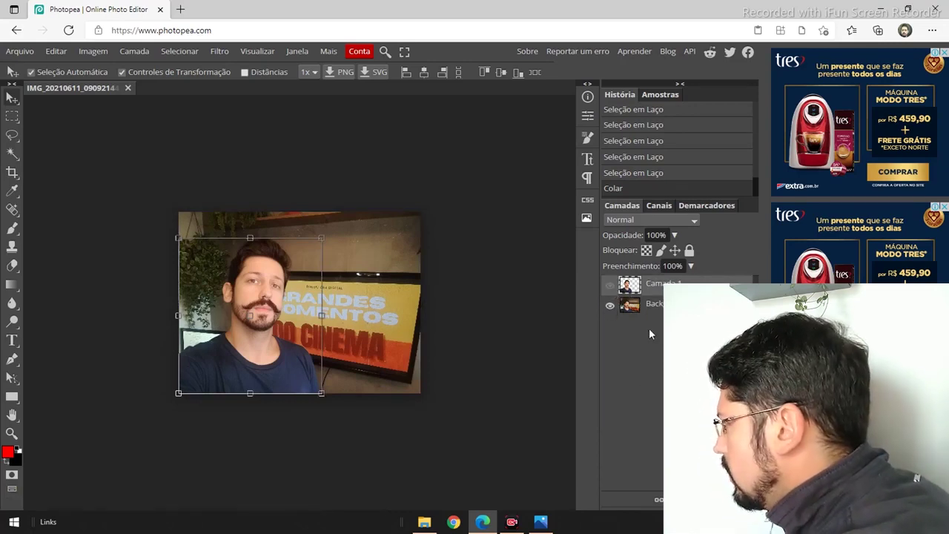
{"action": "left_click", "coordinate": [609, 306]}
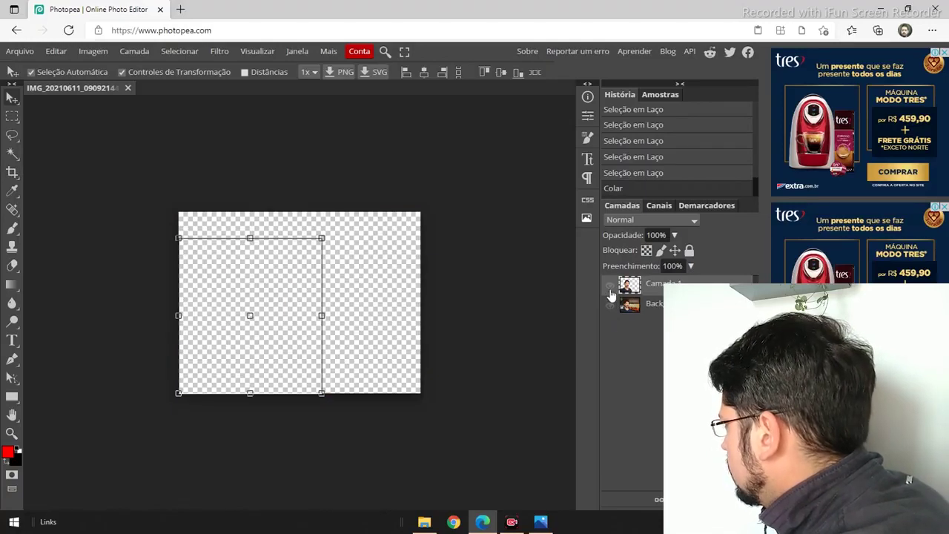
{"action": "left_click", "coordinate": [610, 285]}
{"action": "left_click", "coordinate": [609, 305]}
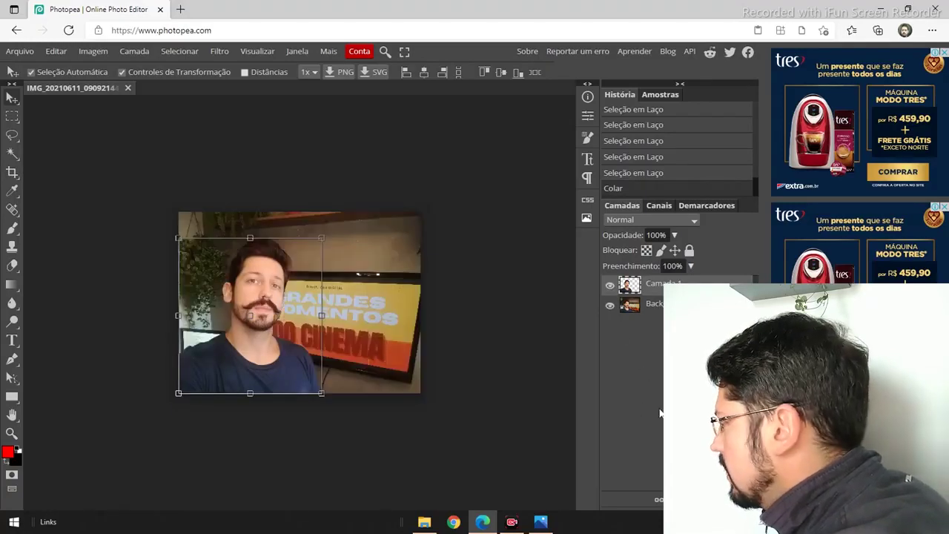
Step: Make the background layer the active layer and close the separate photo viewer window
{"action": "left_click", "coordinate": [658, 305]}
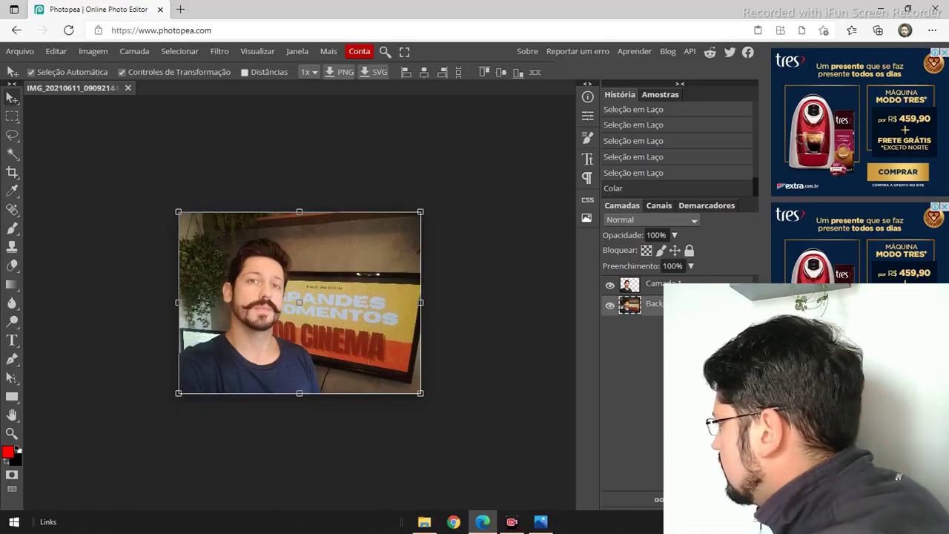
{"action": "left_click", "coordinate": [650, 284]}
{"action": "left_click", "coordinate": [645, 304]}
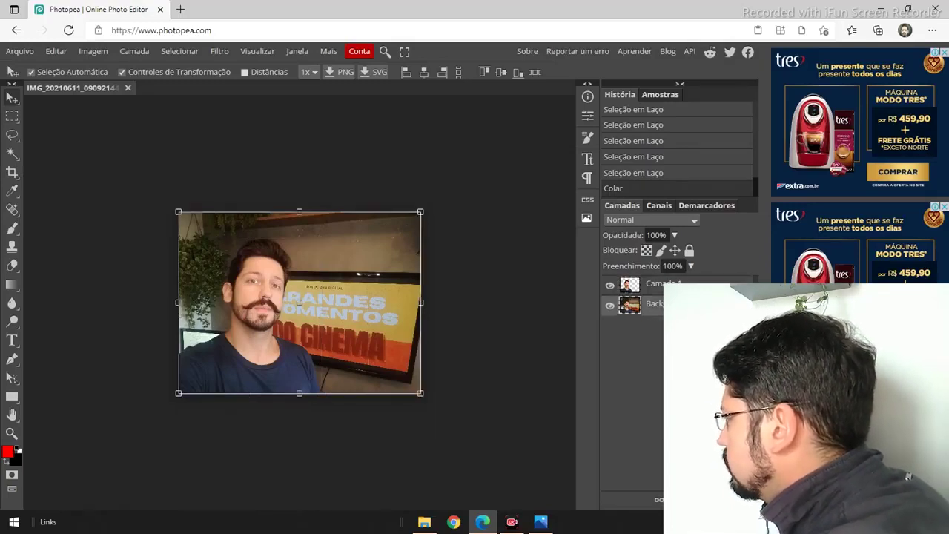
{"action": "left_click", "coordinate": [541, 522]}
{"action": "left_click", "coordinate": [932, 17]}
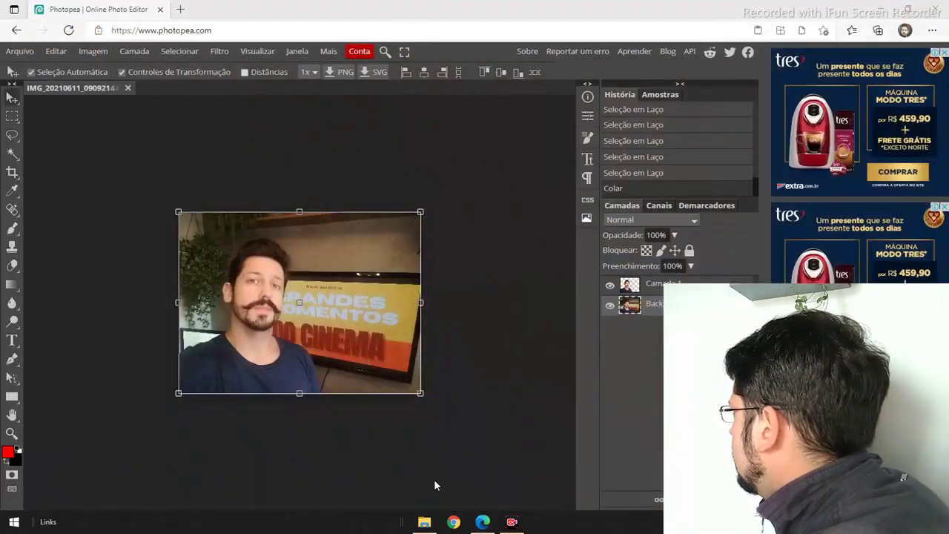
Step: Apply a Gaussian Blur with a 46 px radius to the background layer behind the man
{"action": "left_click", "coordinate": [179, 51]}
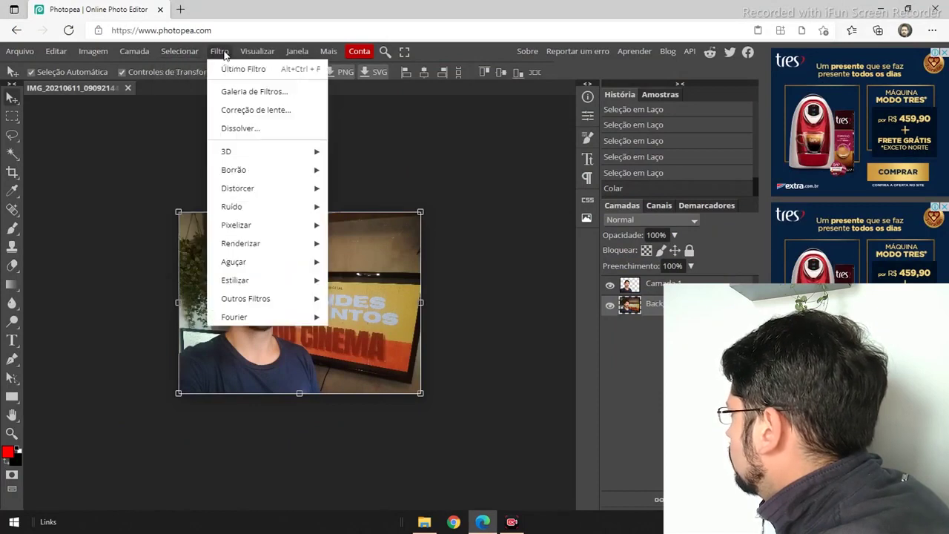
{"action": "mouse_move", "coordinate": [299, 179]}
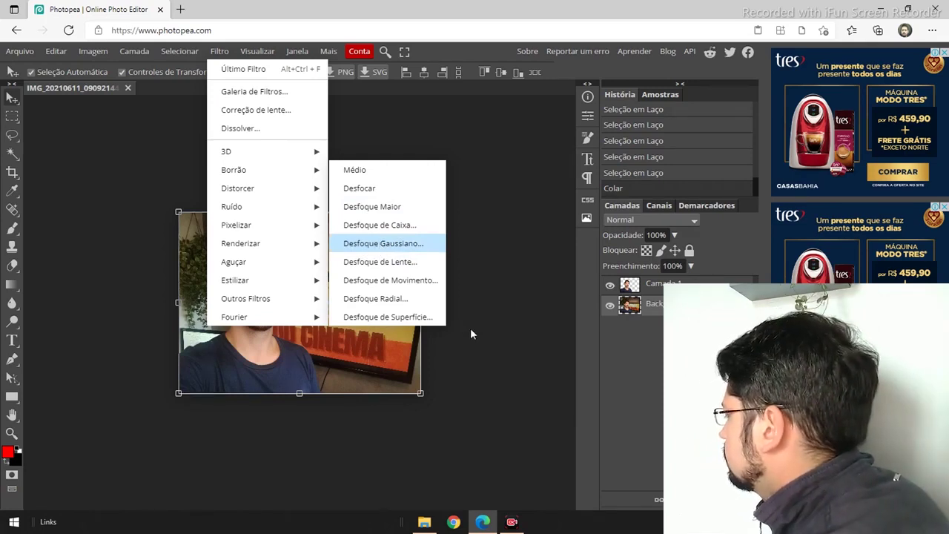
{"action": "key", "text": "Return"}
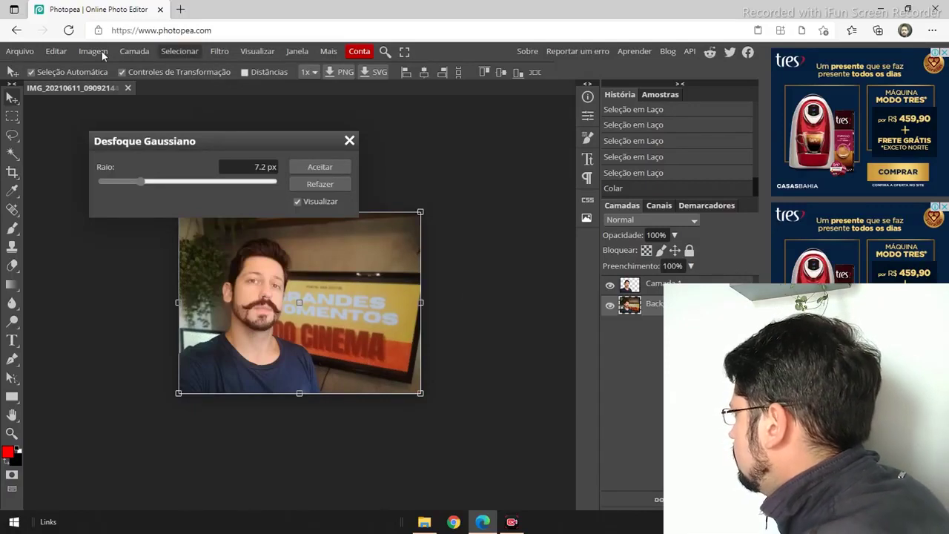
{"action": "left_click_drag", "start_coordinate": [198, 142], "coordinate": [212, 114]}
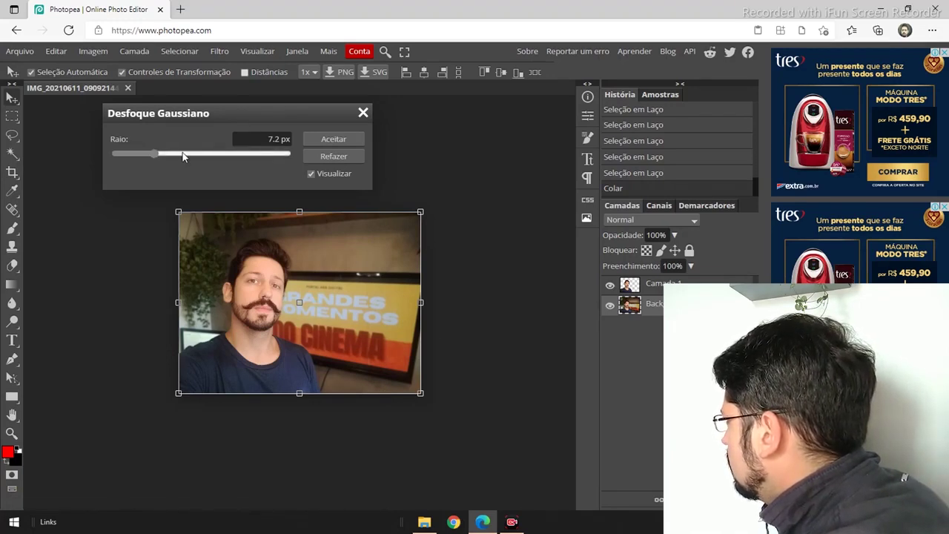
{"action": "left_click_drag", "start_coordinate": [143, 175], "coordinate": [186, 167]}
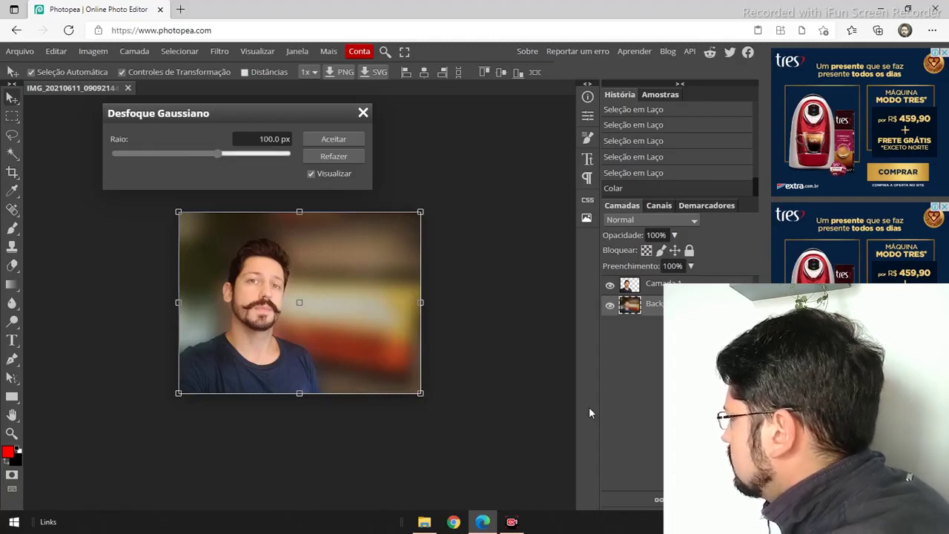
{"action": "left_click", "coordinate": [193, 153]}
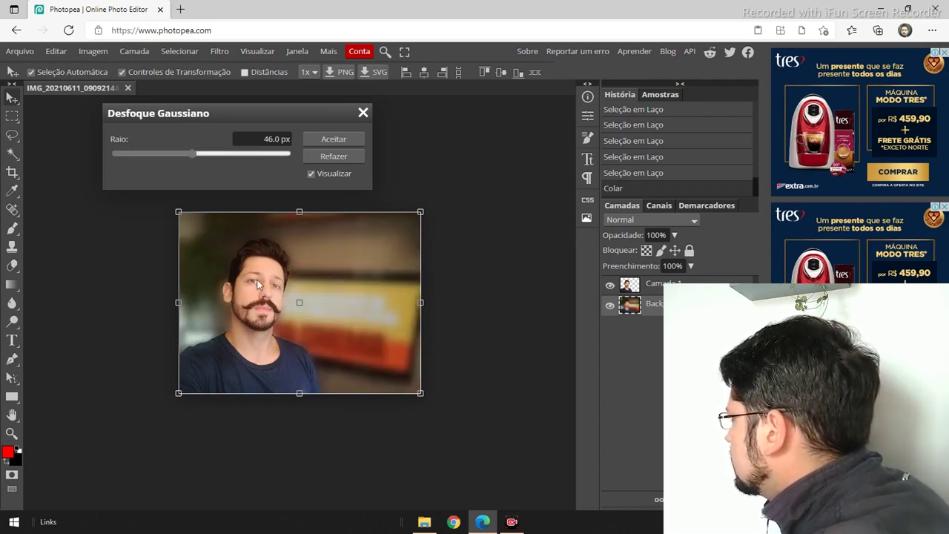
{"action": "left_click", "coordinate": [333, 140]}
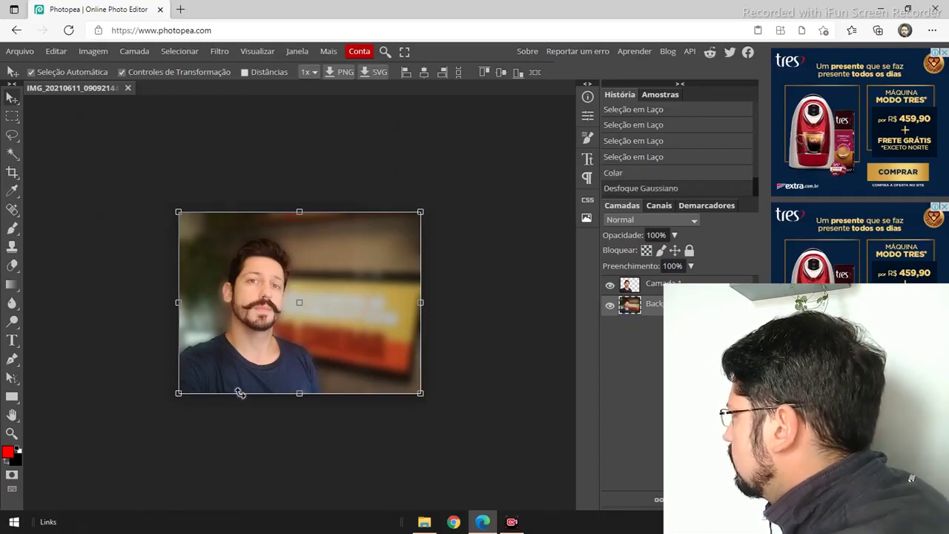
Step: Export the selfie with the blurred background as a PNG, keeping the 3264 × 2448 px size and 100% quality
{"action": "key", "text": "ctrl+plus"}
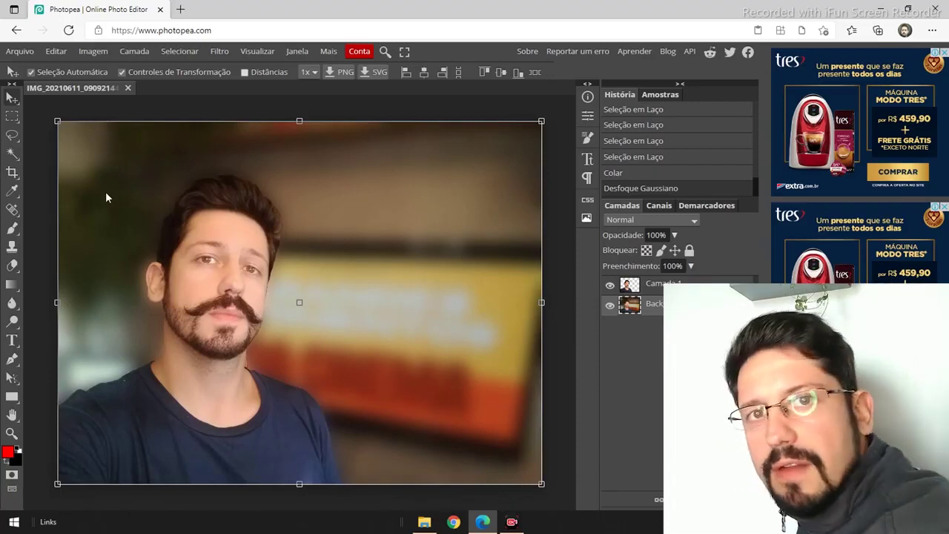
{"action": "left_click", "coordinate": [21, 51]}
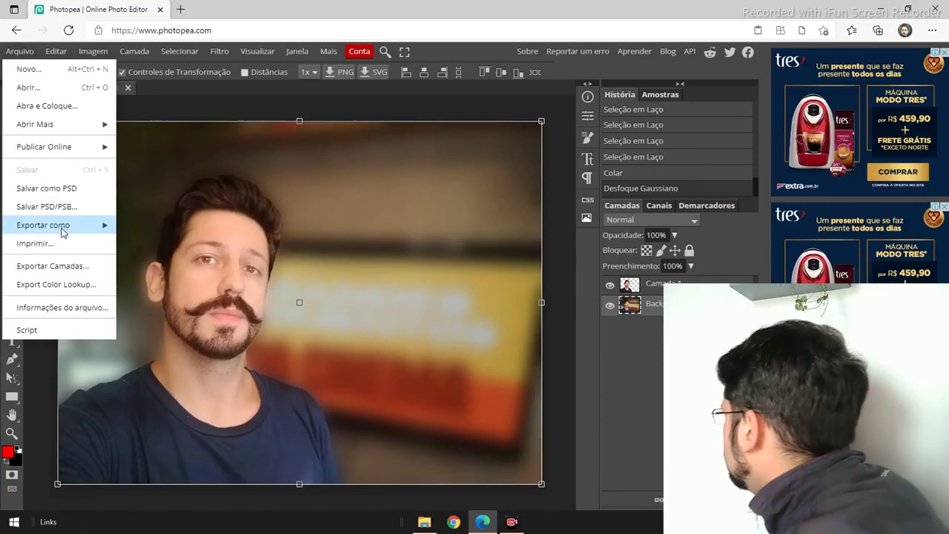
{"action": "mouse_move", "coordinate": [82, 225]}
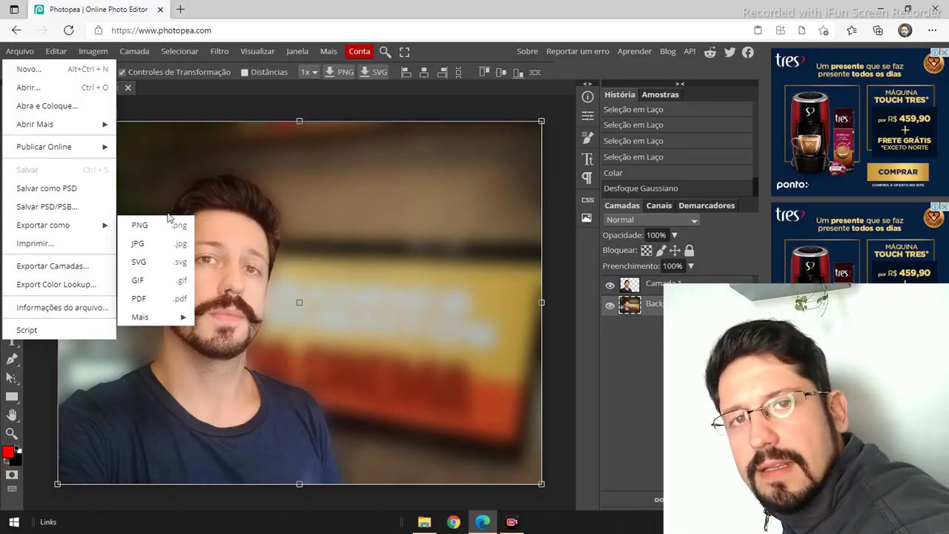
{"action": "left_click", "coordinate": [129, 229]}
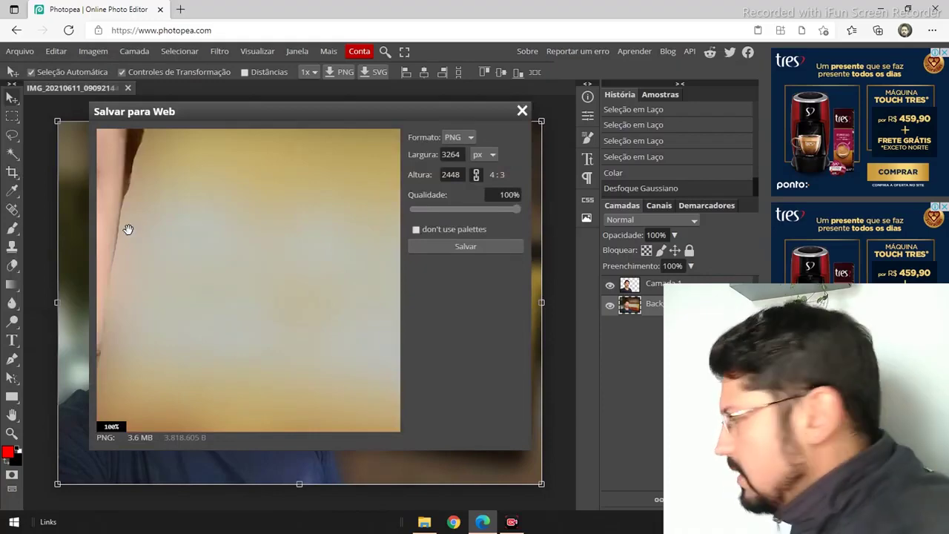
{"action": "left_click", "coordinate": [485, 244]}
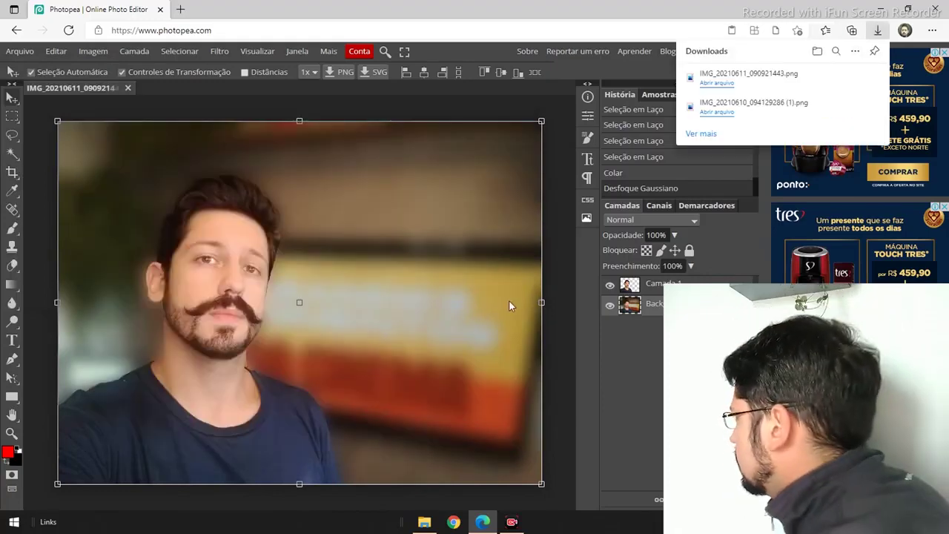